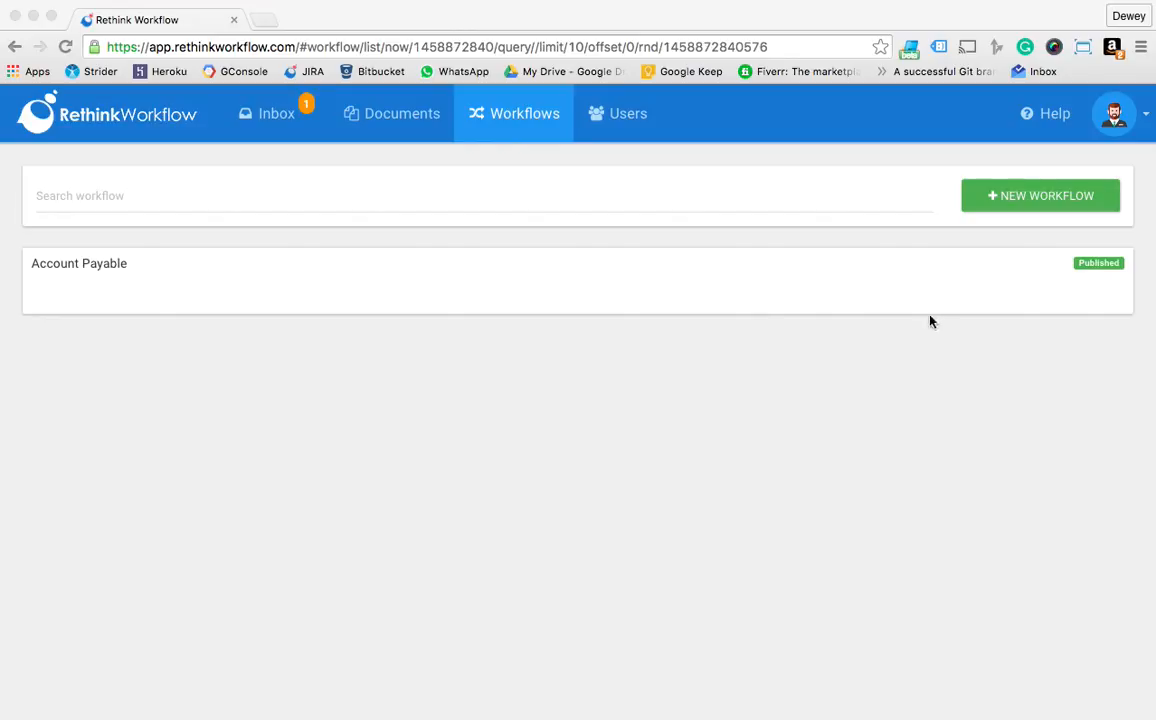
Create a new workflow named "Request for Leave"
{"action": "left_click", "coordinate": [1031, 206]}
{"action": "left_click", "coordinate": [1043, 211]}
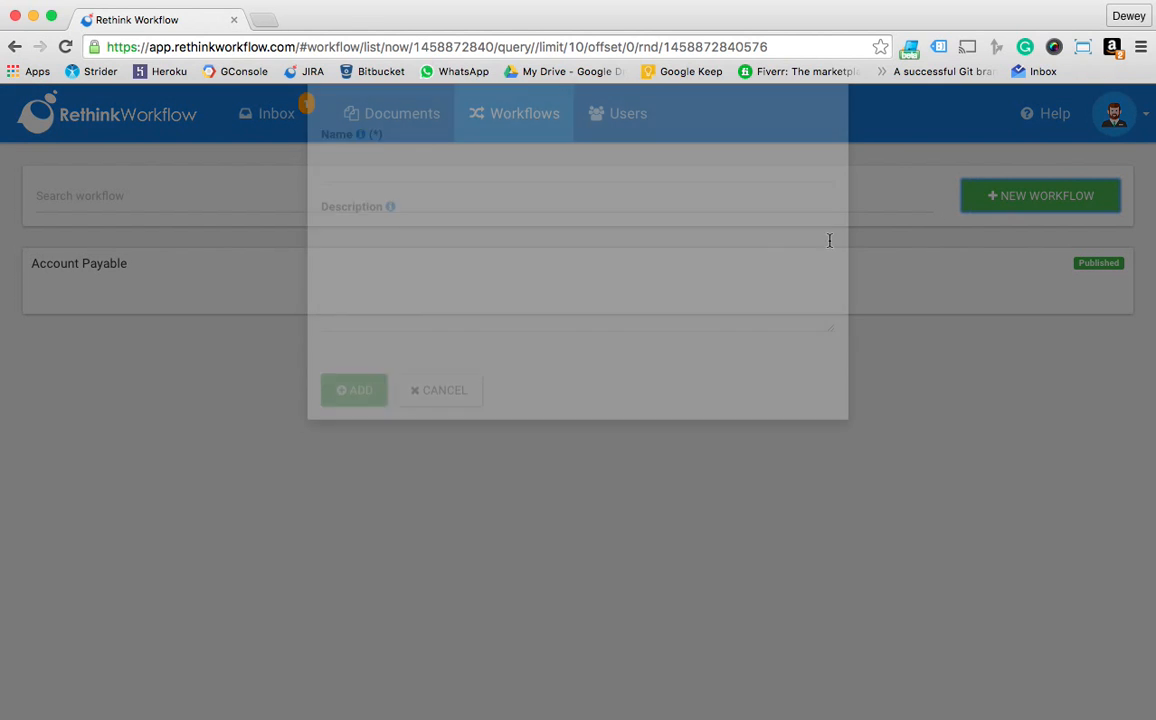
{"action": "left_click", "coordinate": [475, 240]}
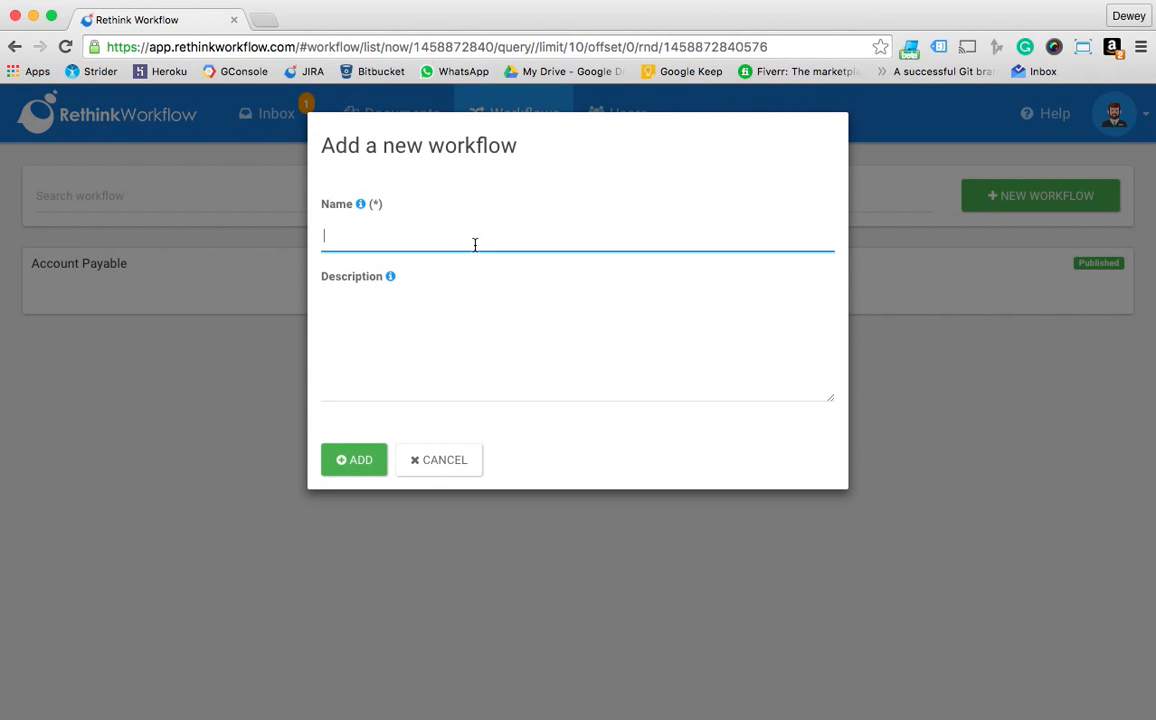
{"action": "type", "text": "Re"}
{"action": "key", "text": "Down"}
{"action": "key", "text": "Return"}
{"action": "left_click", "coordinate": [345, 459]}
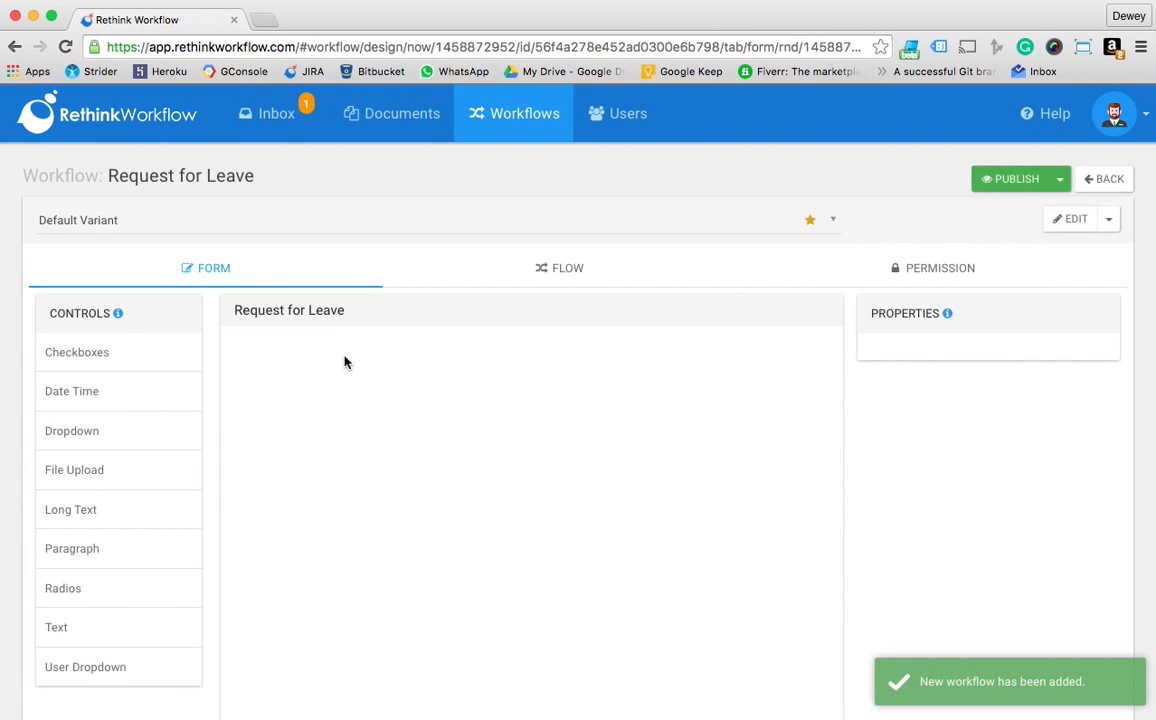
Add two Date Time controls, a Radios control and a User Dropdown to the Request for Leave form, in that order
{"action": "left_click_drag", "start_coordinate": [91, 393], "coordinate": [392, 356]}
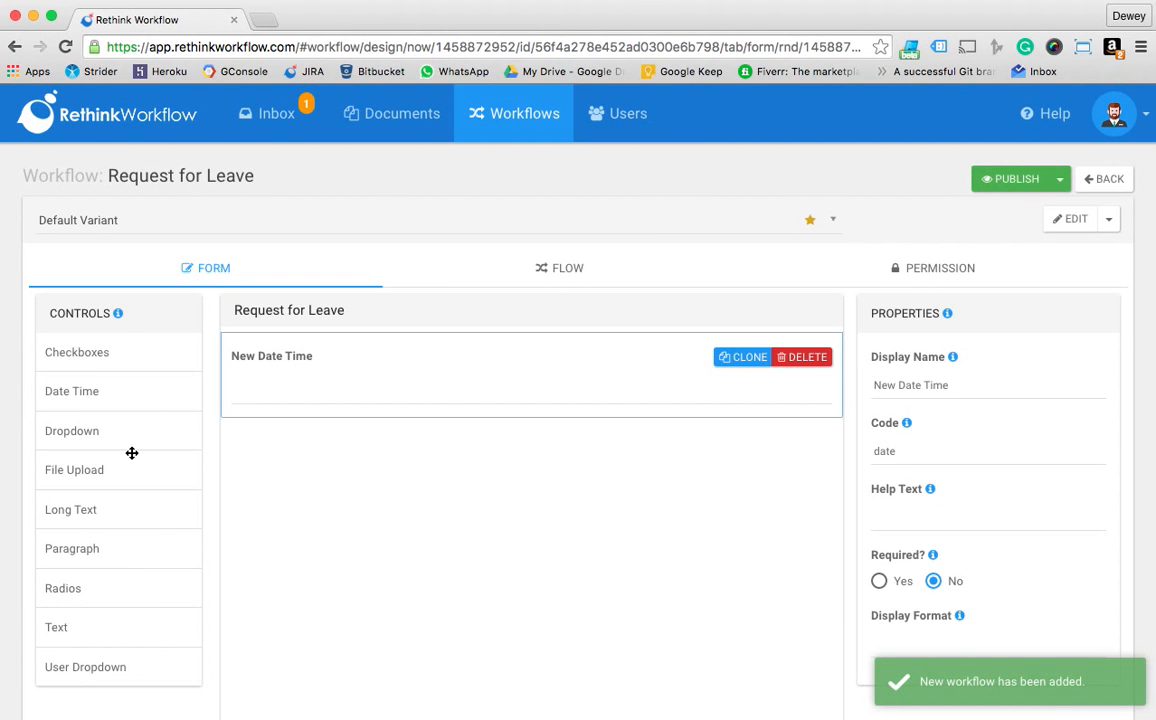
{"action": "left_click_drag", "start_coordinate": [89, 391], "coordinate": [302, 464]}
{"action": "scroll", "coordinate": [111, 600], "scroll_direction": "down", "scroll_amount": 2}
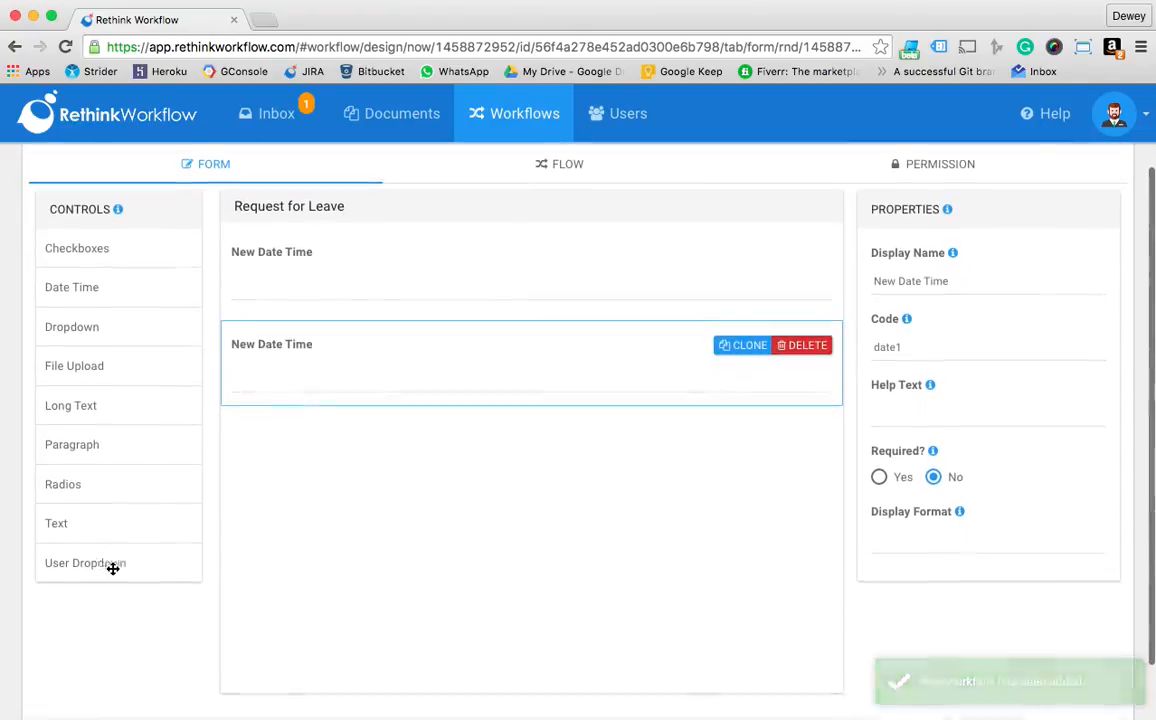
{"action": "left_click_drag", "start_coordinate": [95, 485], "coordinate": [282, 477]}
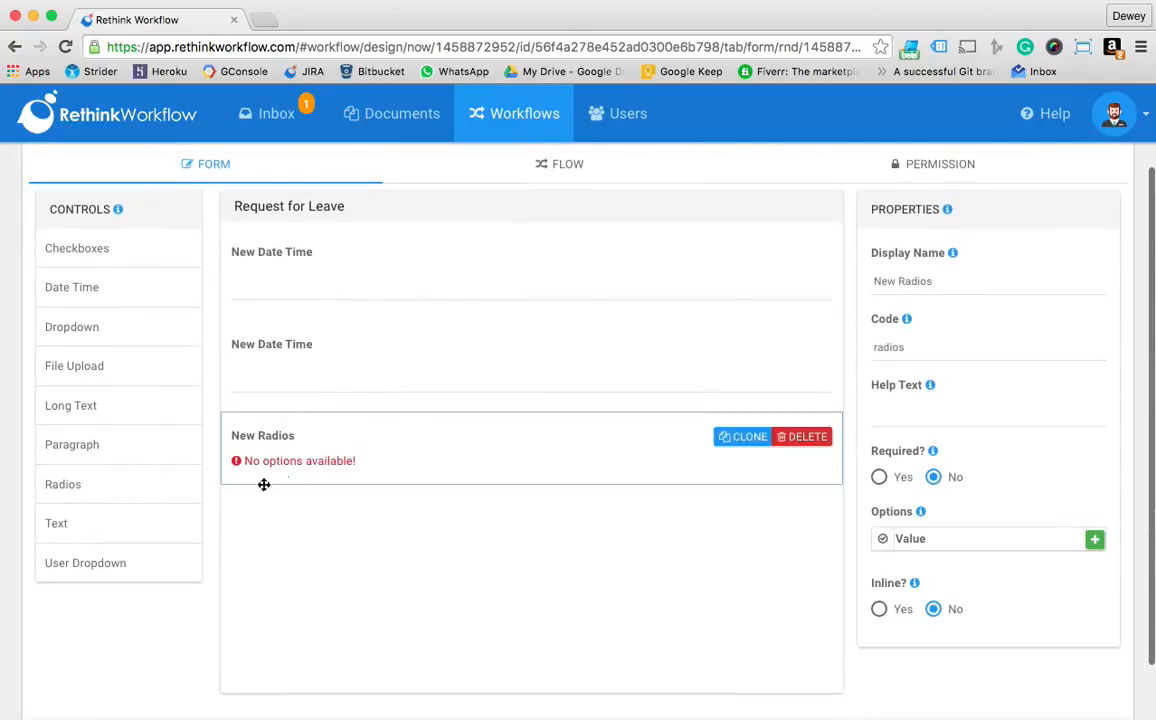
{"action": "left_click_drag", "start_coordinate": [147, 545], "coordinate": [328, 557]}
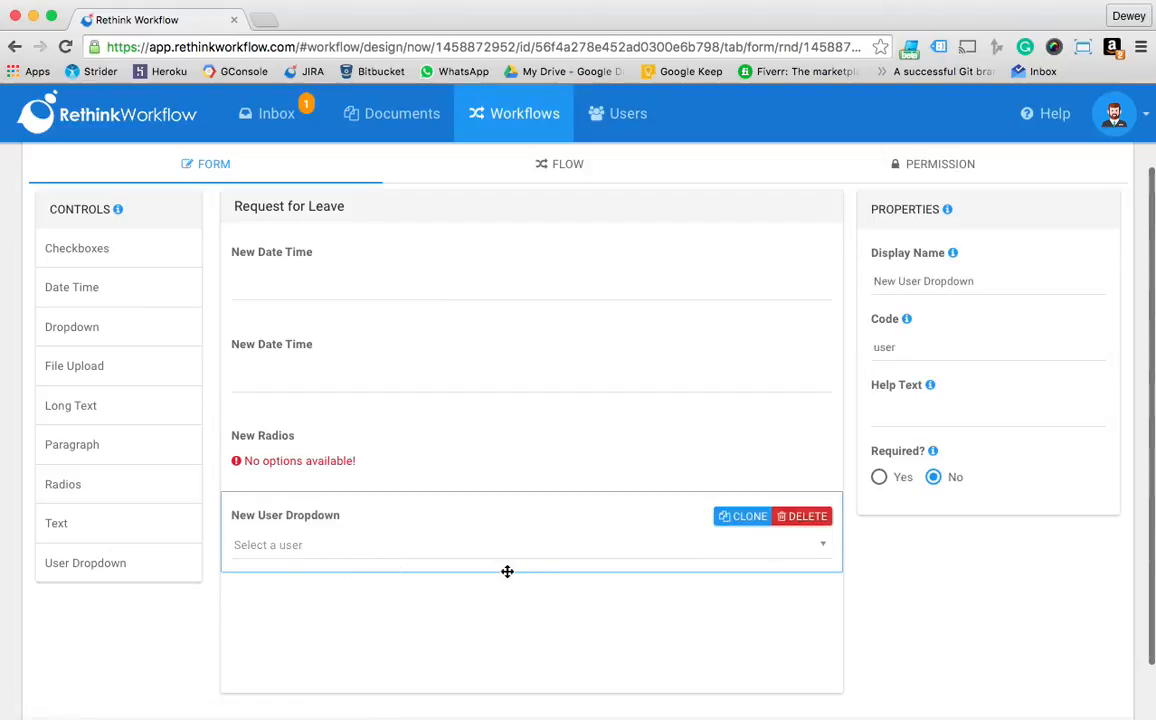
Name the first date field "From Date" and make it required
{"action": "left_click", "coordinate": [426, 258]}
{"action": "triple_click", "coordinate": [989, 270]}
{"action": "type", "text": "From Date"}
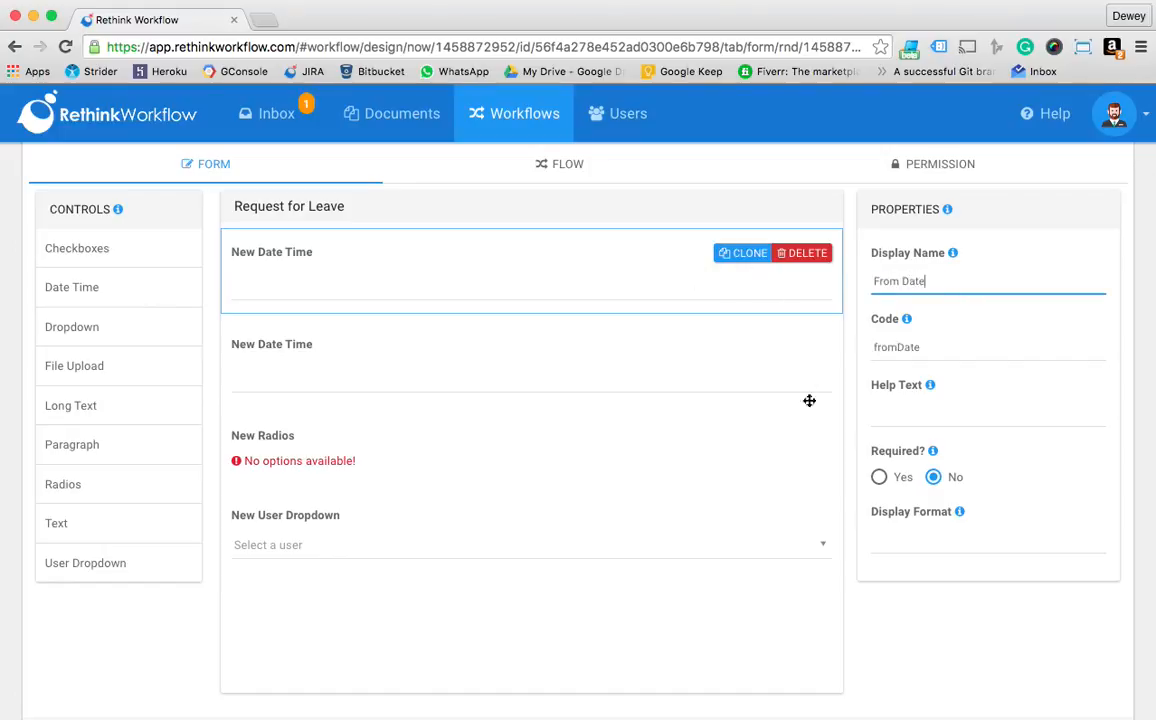
{"action": "left_click", "coordinate": [880, 477]}
Name the second date field "To Date" and make it required
{"action": "left_click", "coordinate": [343, 336]}
{"action": "triple_click", "coordinate": [893, 281]}
{"action": "type", "text": "To DAte"}
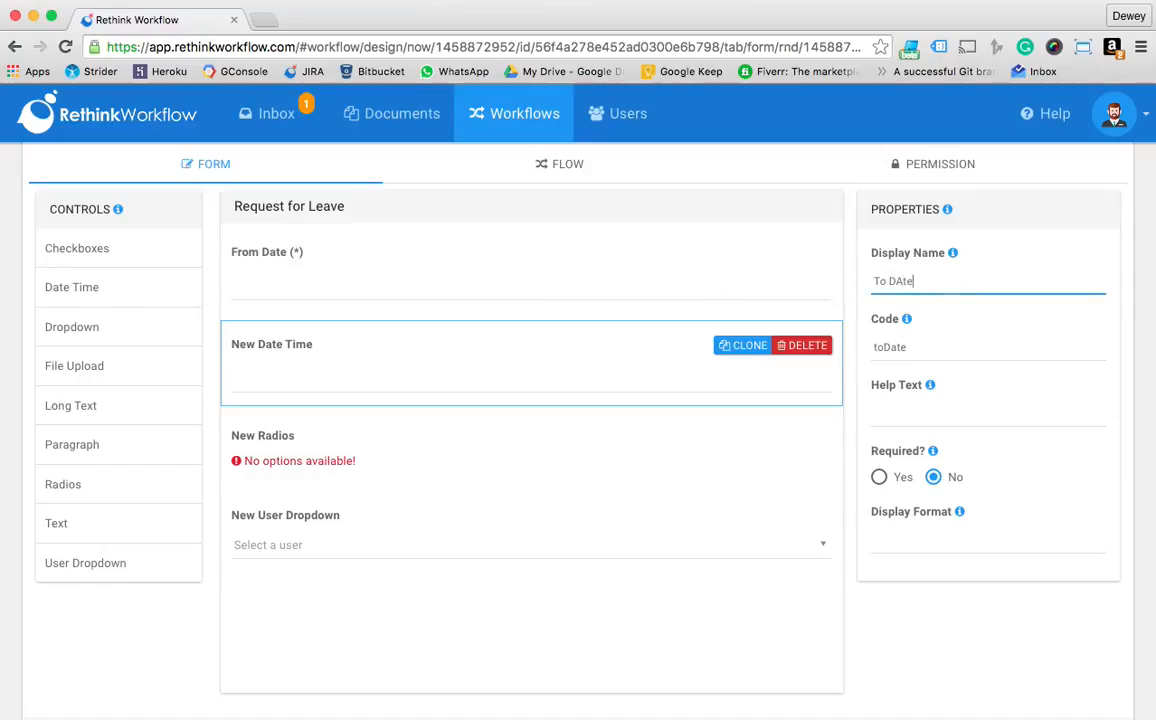
{"action": "left_click", "coordinate": [878, 420]}
{"action": "left_click", "coordinate": [891, 475]}
Name the radios field "Type of Leave" and make it required
{"action": "left_click", "coordinate": [403, 446]}
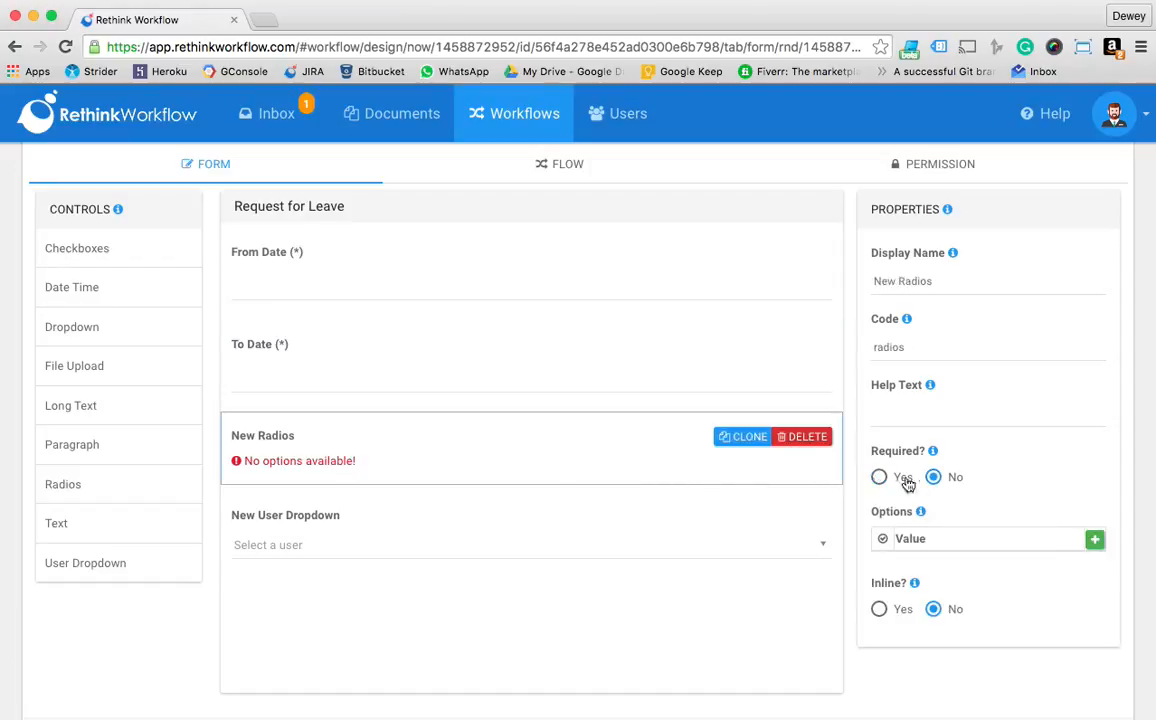
{"action": "triple_click", "coordinate": [968, 281]}
{"action": "type", "text": "Type"}
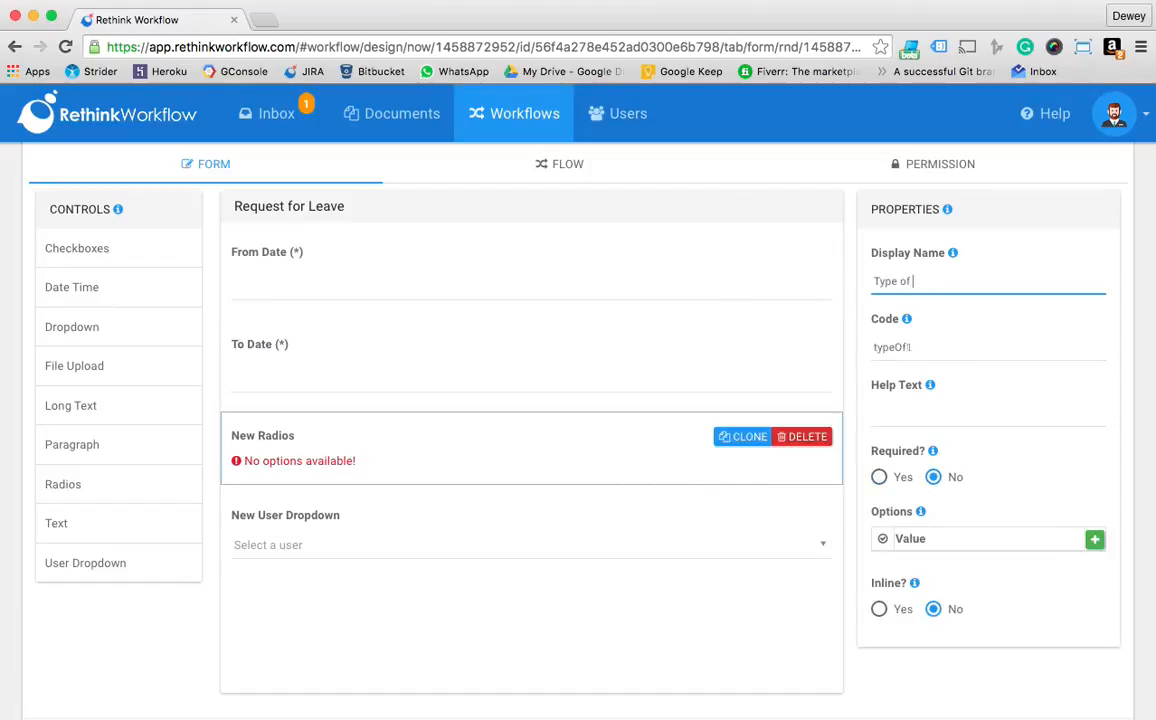
{"action": "type", "text": " of Leave"}
{"action": "key", "text": "Tab"}
{"action": "left_click", "coordinate": [879, 477]}
Give the Type of Leave field the options PTO, Sick and Unpaid, and display them inline
{"action": "left_click", "coordinate": [1098, 544]}
{"action": "left_click", "coordinate": [1098, 544]}
{"action": "left_click", "coordinate": [1098, 544]}
{"action": "left_click_drag", "start_coordinate": [1022, 565], "coordinate": [737, 546]}
{"action": "type", "text": "PTO"}
{"action": "key", "text": "Tab"}
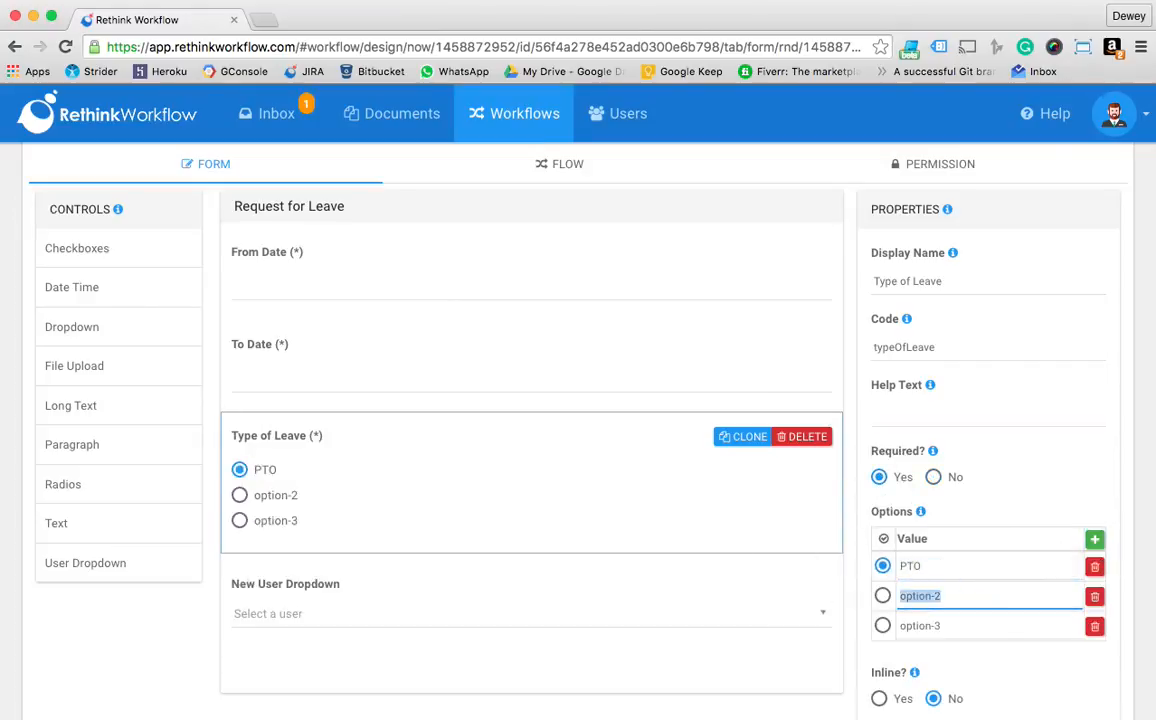
{"action": "type", "text": "Sick"}
{"action": "key", "text": "Tab"}
{"action": "type", "text": "U"}
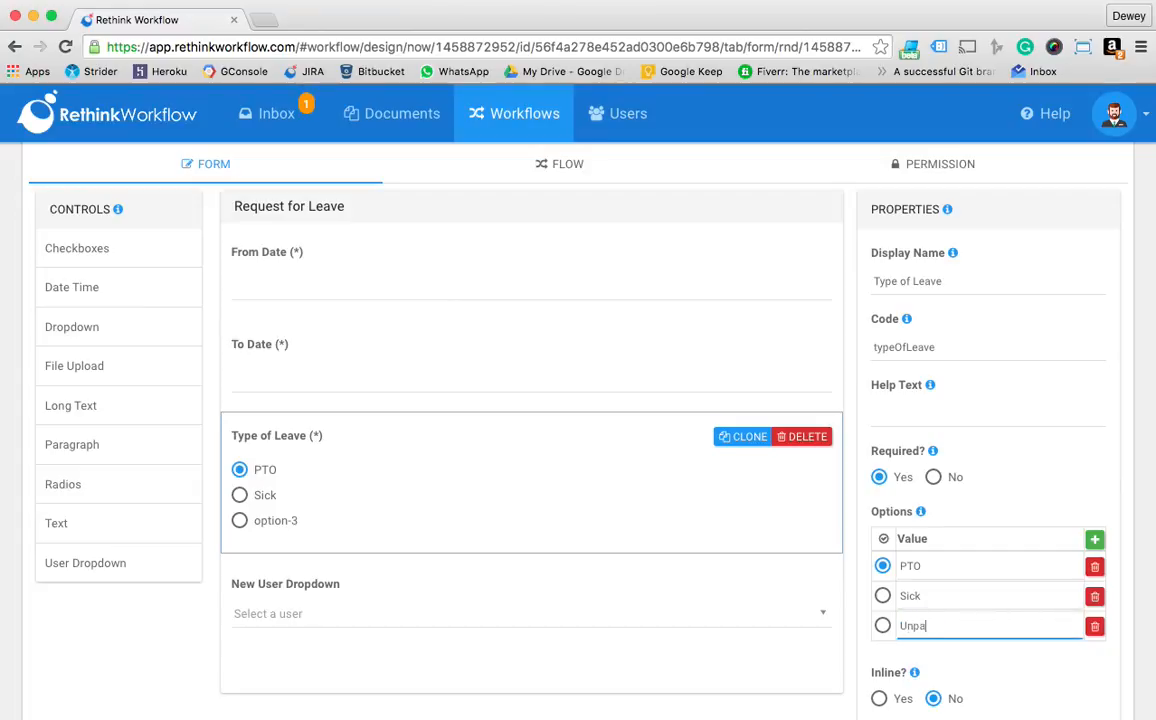
{"action": "scroll", "coordinate": [836, 590], "scroll_direction": "down", "scroll_amount": 3}
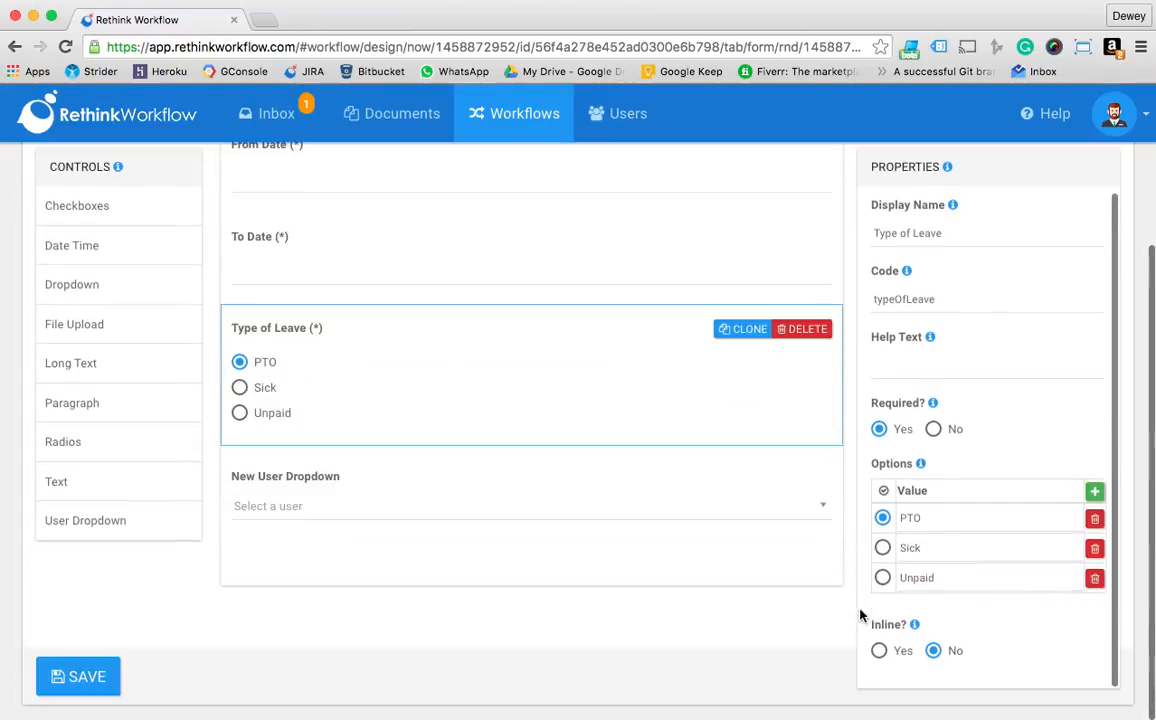
{"action": "left_click", "coordinate": [879, 650]}
Name the user dropdown field "Supervisor" and make it required
{"action": "left_click", "coordinate": [640, 454]}
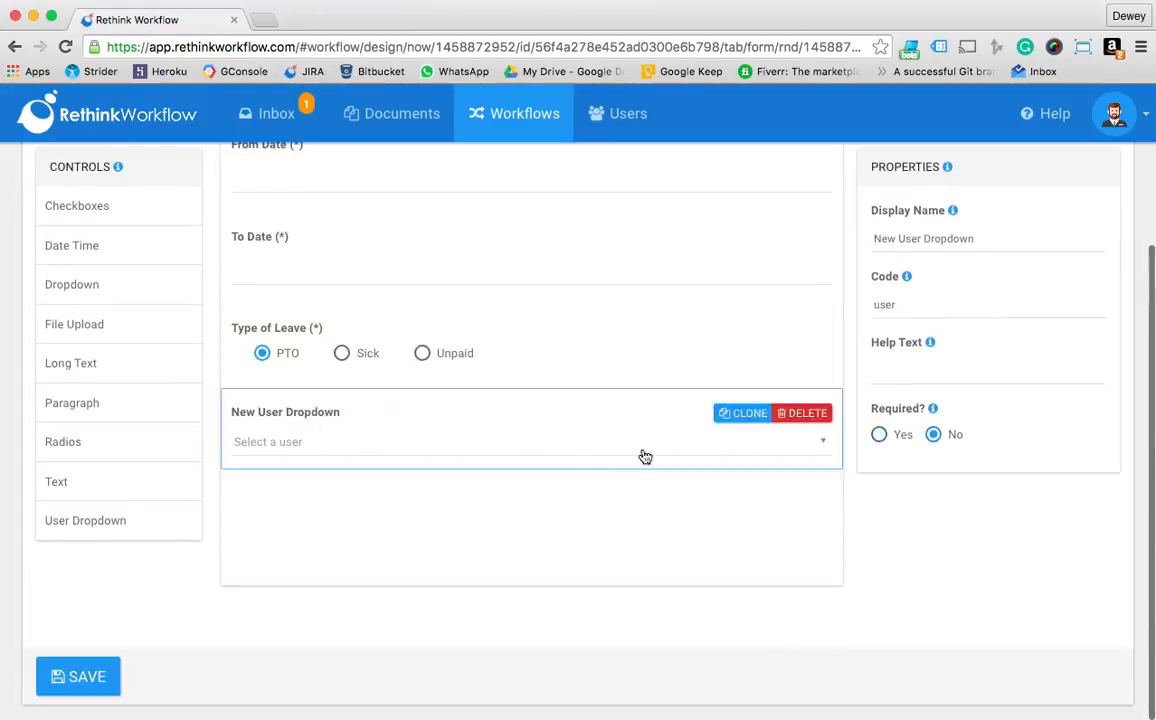
{"action": "left_click", "coordinate": [1017, 240]}
{"action": "left_click_drag", "start_coordinate": [1017, 240], "coordinate": [815, 227]}
{"action": "type", "text": "Super"}
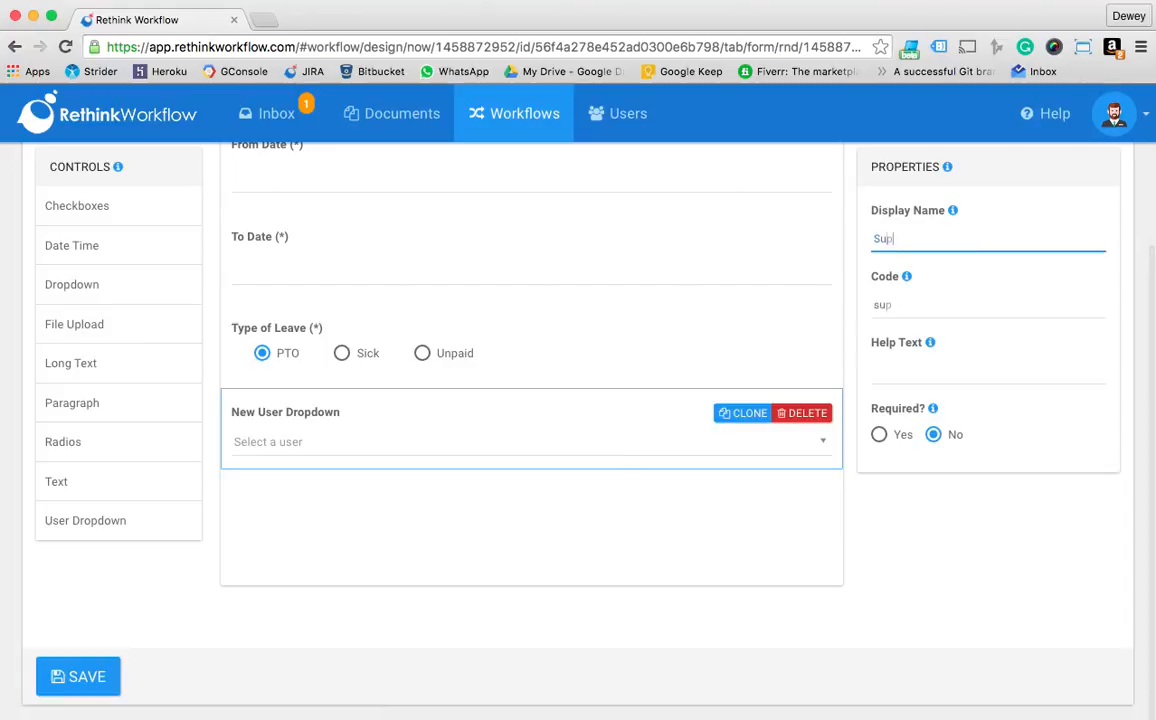
{"action": "key", "text": "Tab"}
{"action": "key", "text": "Tab"}
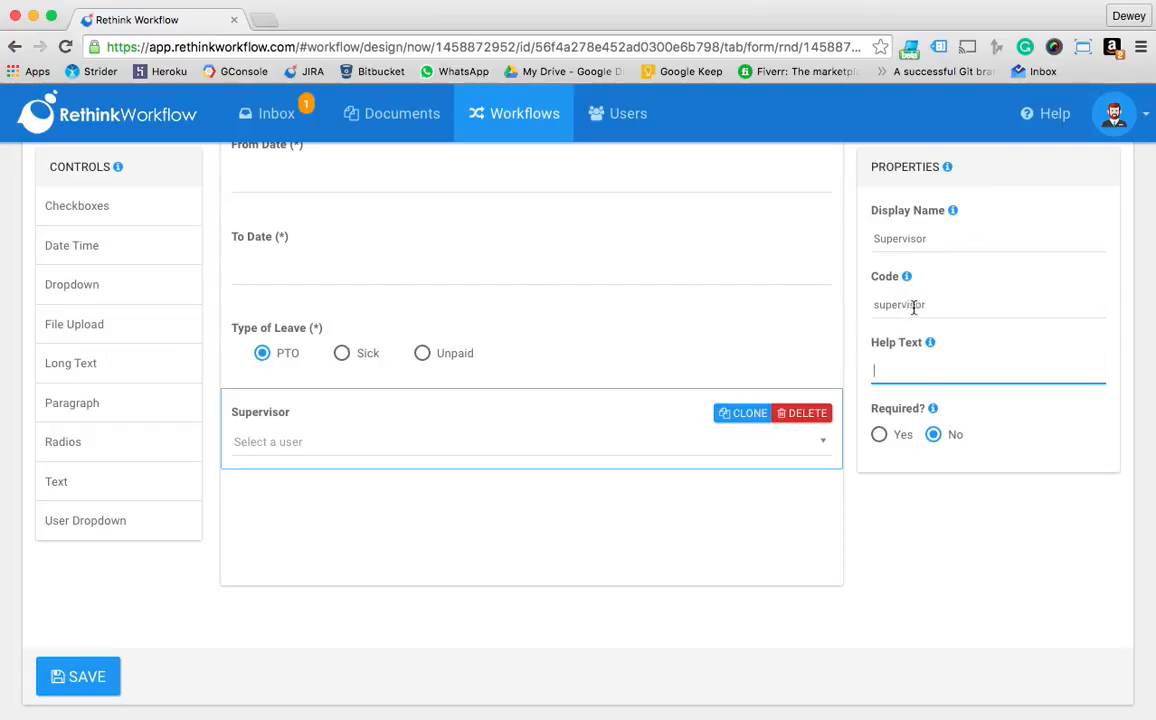
{"action": "left_click", "coordinate": [879, 434]}
Add a state named "Submitted" to the workflow's flow diagram and place it below and to the right of Created
{"action": "scroll", "coordinate": [580, 430], "scroll_direction": "up", "scroll_amount": 4}
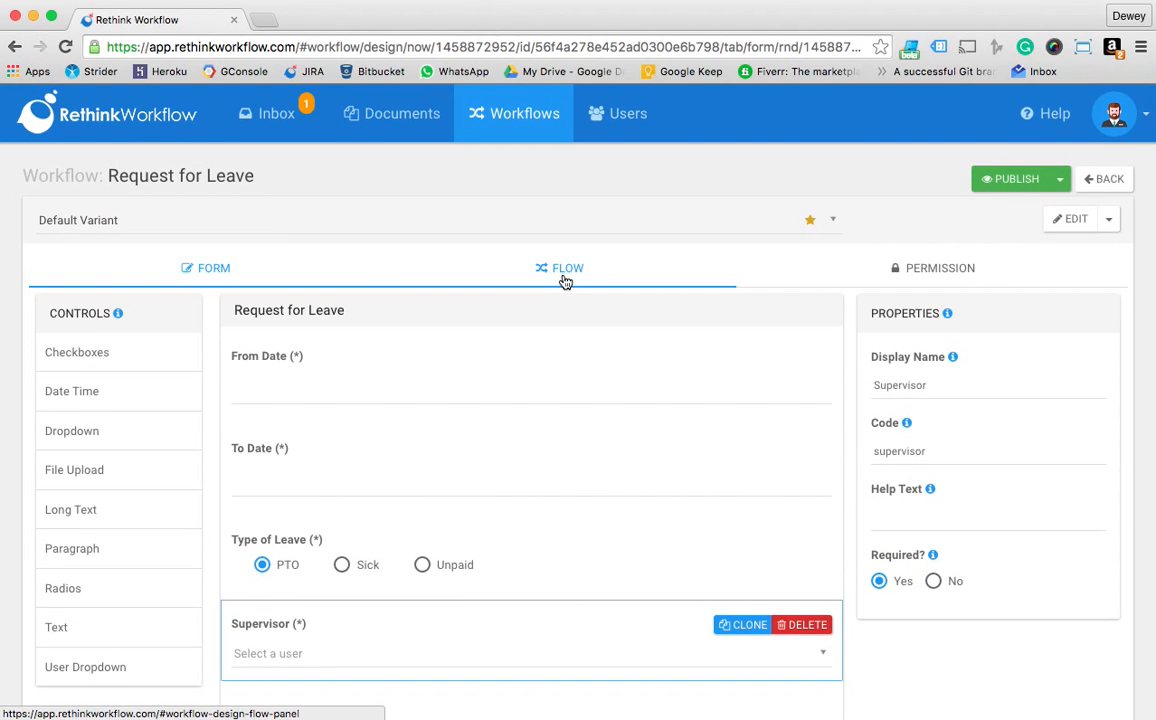
{"action": "left_click", "coordinate": [565, 281]}
{"action": "scroll", "coordinate": [367, 519], "scroll_direction": "down", "scroll_amount": 2}
{"action": "left_click", "coordinate": [124, 195]}
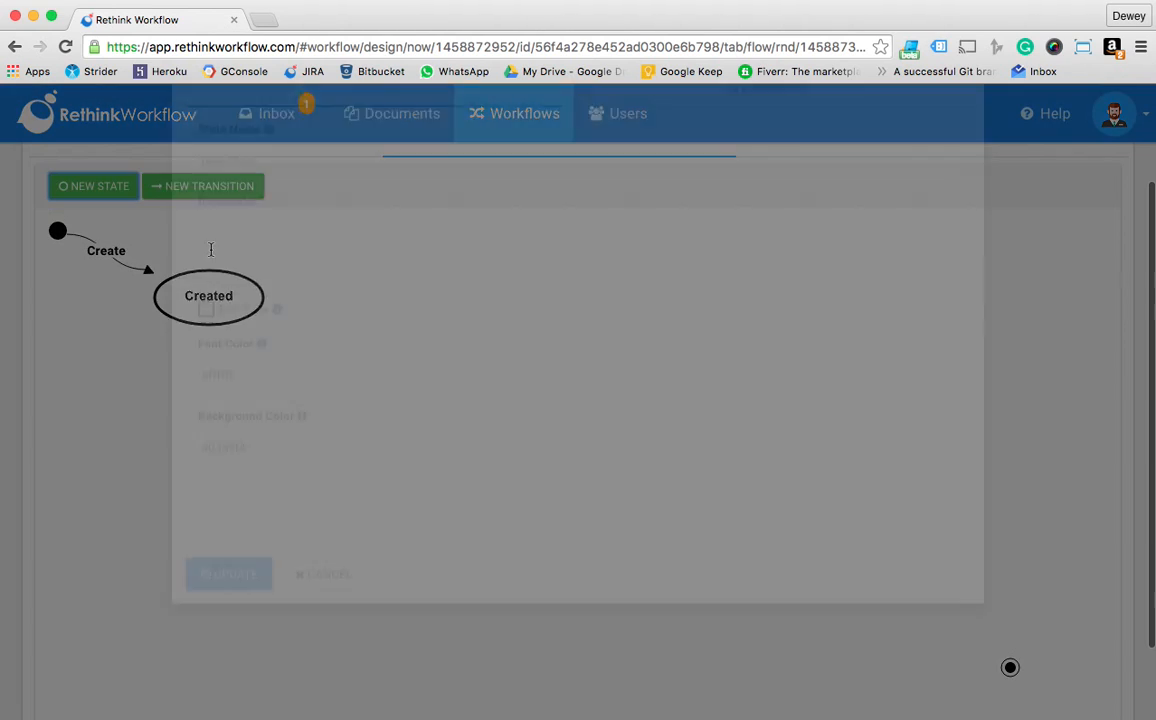
{"action": "left_click_drag", "start_coordinate": [314, 295], "coordinate": [194, 288]}
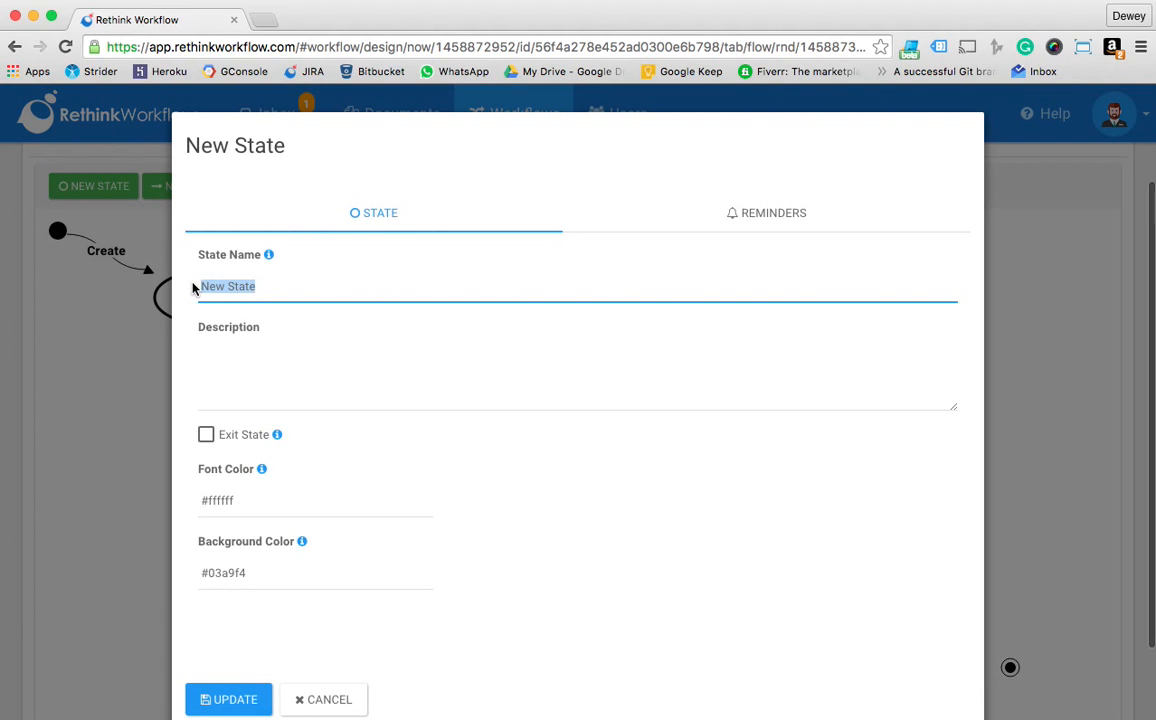
{"action": "type", "text": "Submitted"}
{"action": "key", "text": "Tab"}
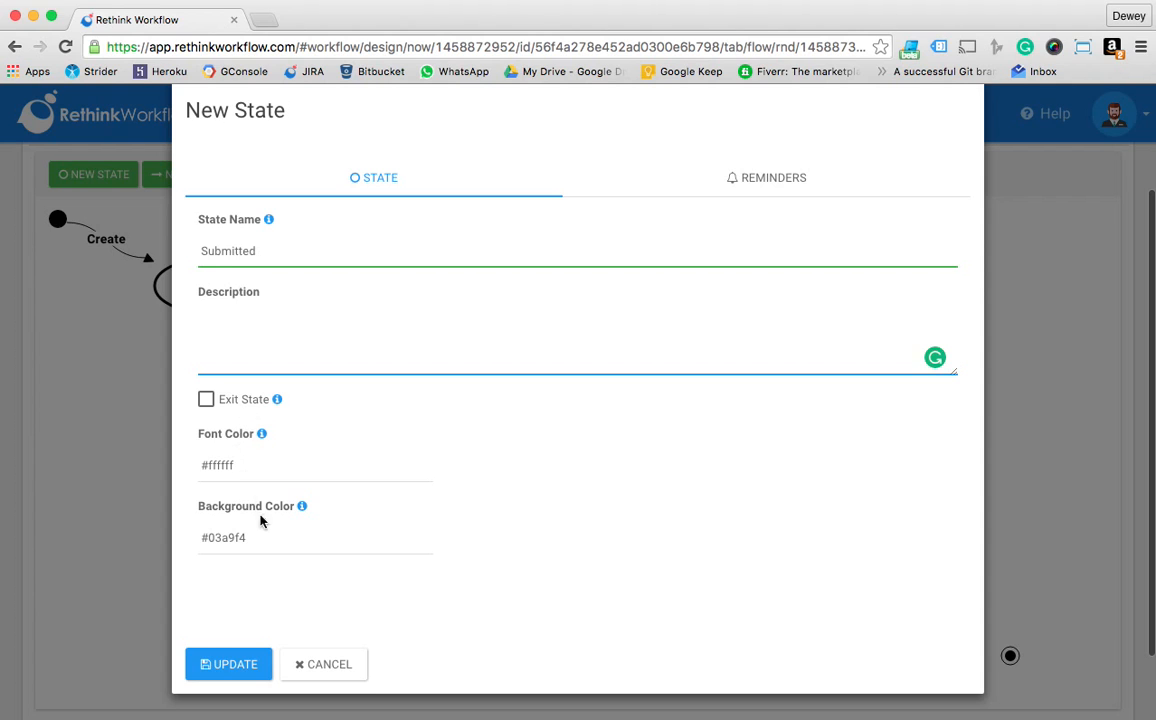
{"action": "left_click", "coordinate": [226, 672]}
{"action": "left_click_drag", "start_coordinate": [212, 270], "coordinate": [456, 366]}
Add an exit state named "Approved" to the flow diagram
{"action": "left_click", "coordinate": [85, 172]}
{"action": "left_click", "coordinate": [284, 278]}
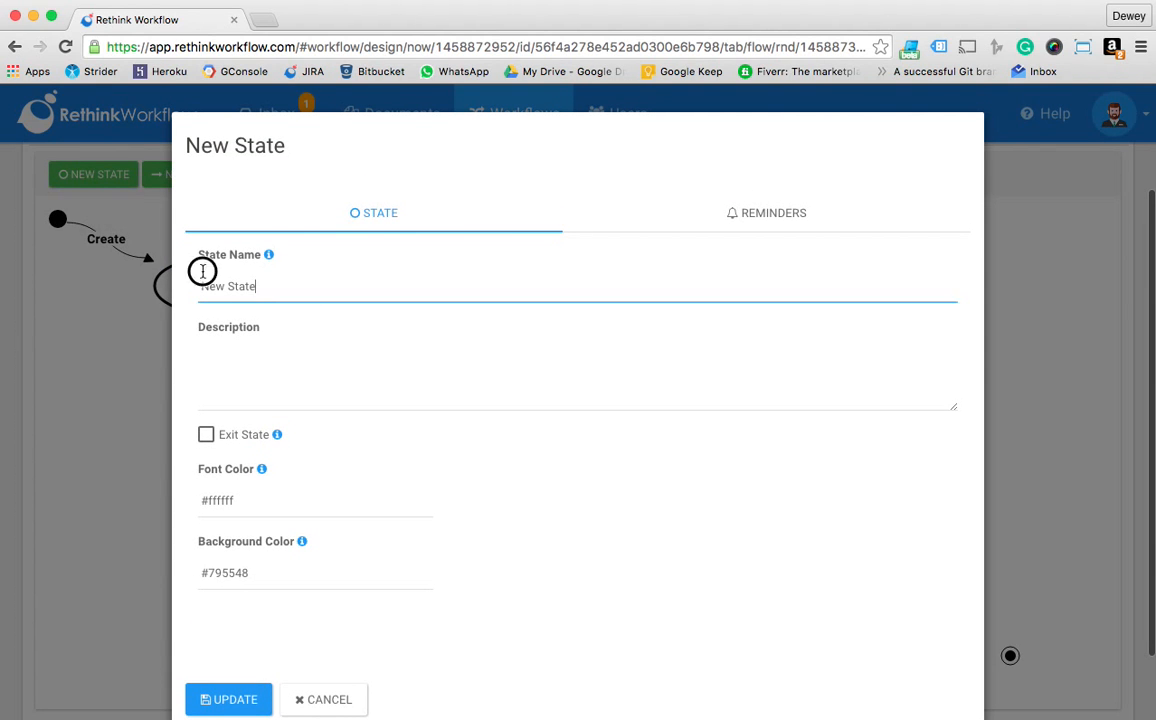
{"action": "type", "text": "Rpp"}
{"action": "key", "text": "BackSpace"}
{"action": "key", "text": "BackSpace"}
{"action": "key", "text": "BackSpace"}
{"action": "type", "text": "Approved"}
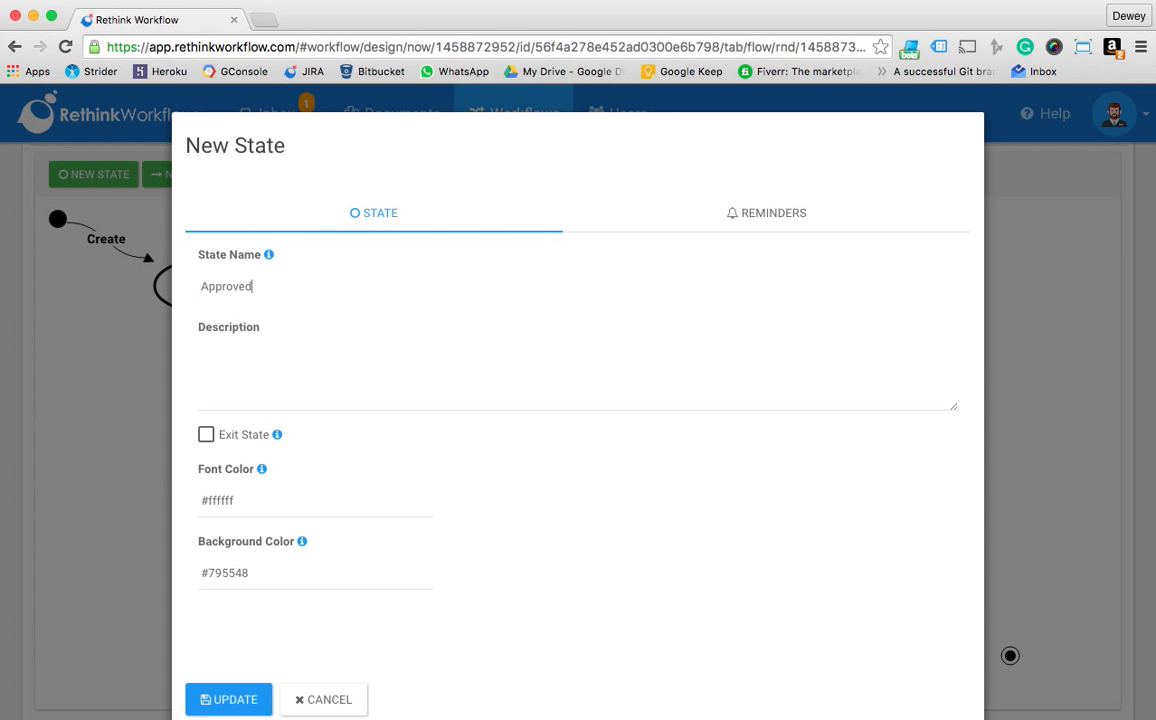
{"action": "key", "text": "Tab"}
{"action": "left_click", "coordinate": [206, 434]}
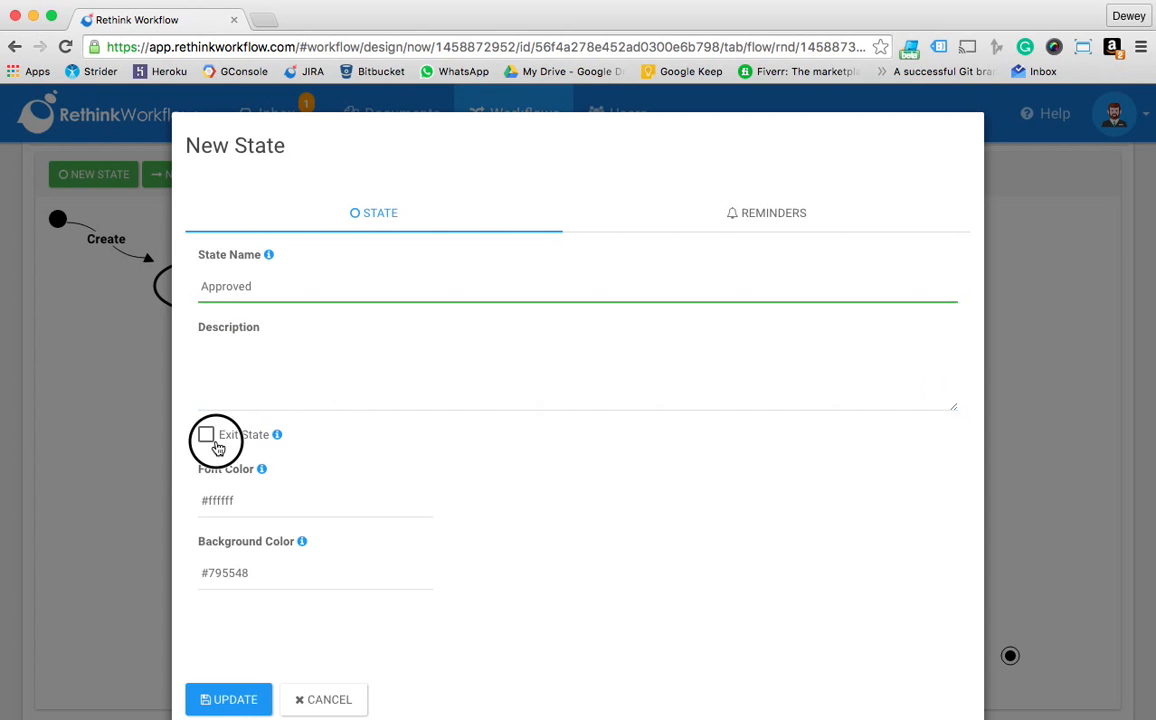
{"action": "left_click", "coordinate": [229, 699]}
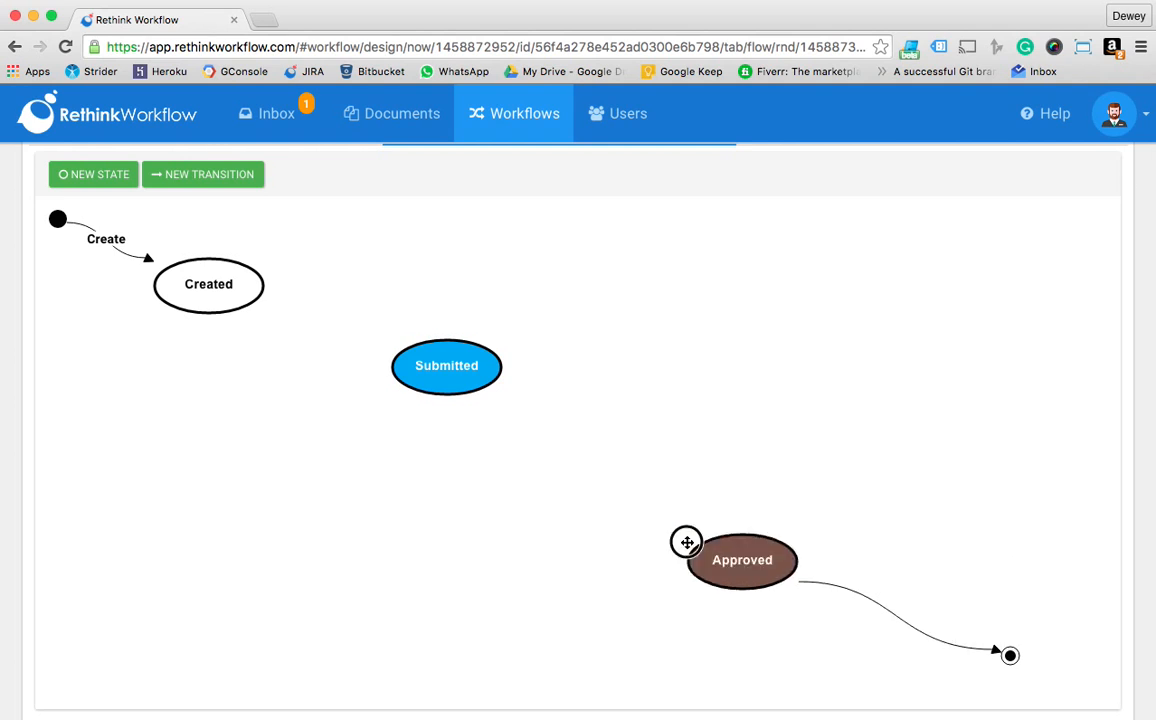
Add an exit state named "Rejected" and move it up, clear of the end node
{"action": "left_click", "coordinate": [94, 175]}
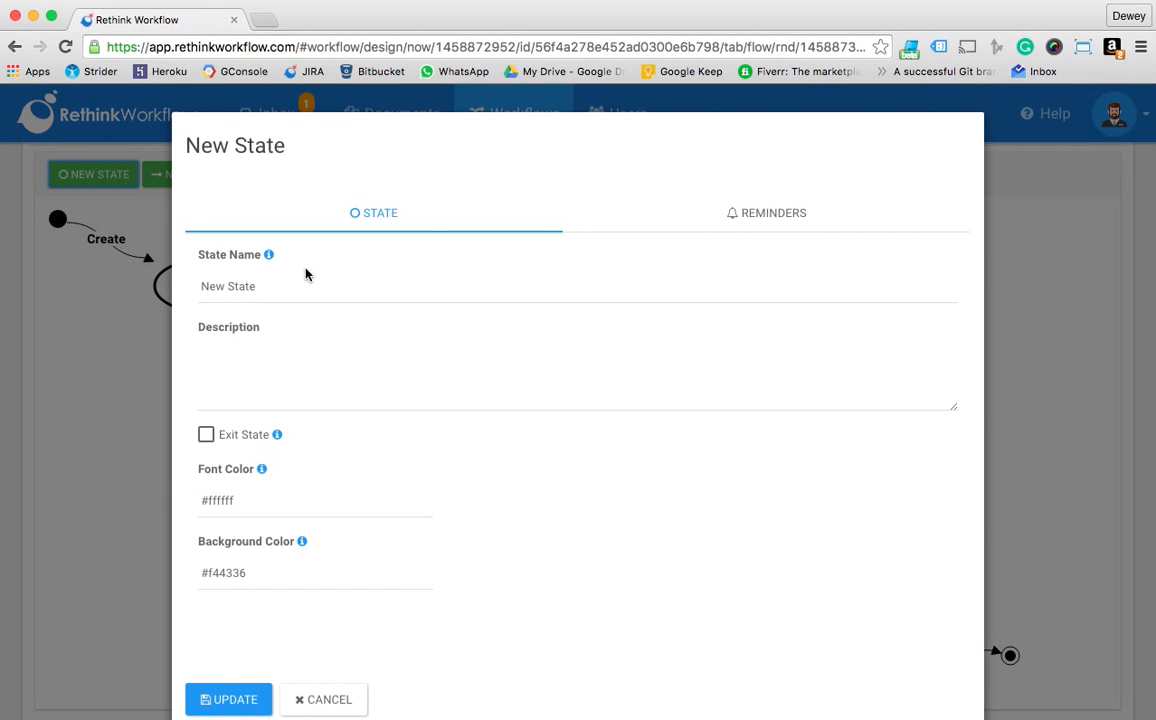
{"action": "type", "text": "Rejected"}
{"action": "key", "text": "Tab"}
{"action": "left_click", "coordinate": [245, 435]}
{"action": "left_click", "coordinate": [225, 699]}
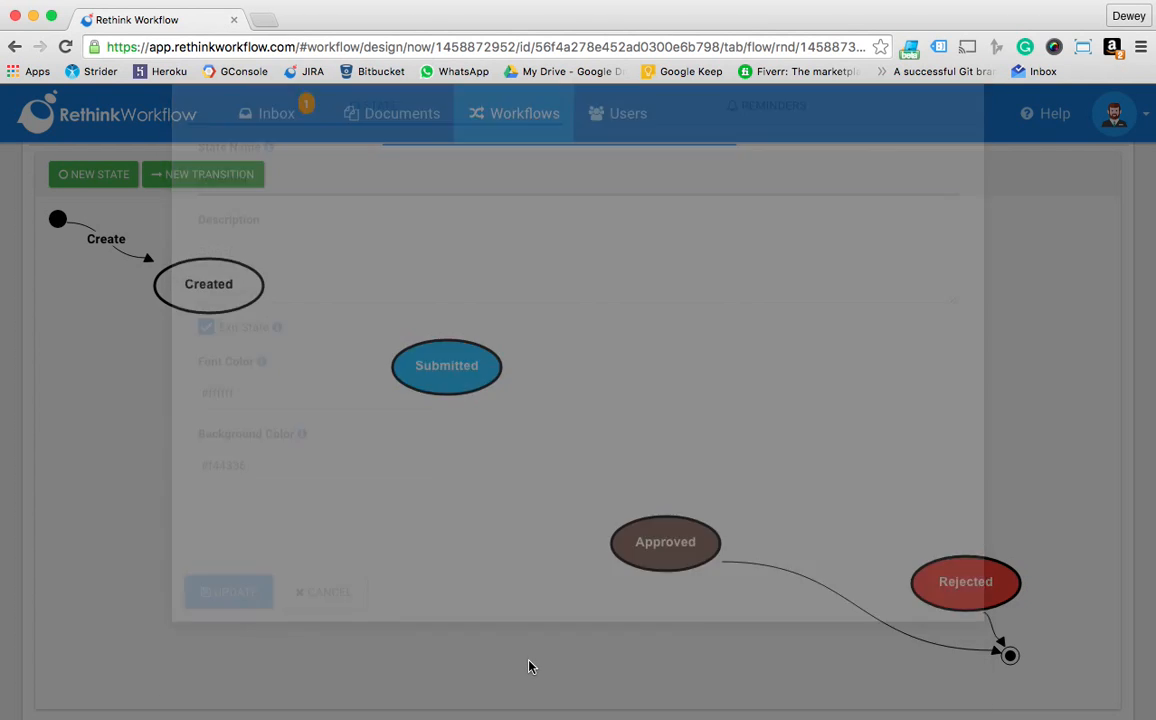
{"action": "left_click_drag", "start_coordinate": [966, 582], "coordinate": [955, 452]}
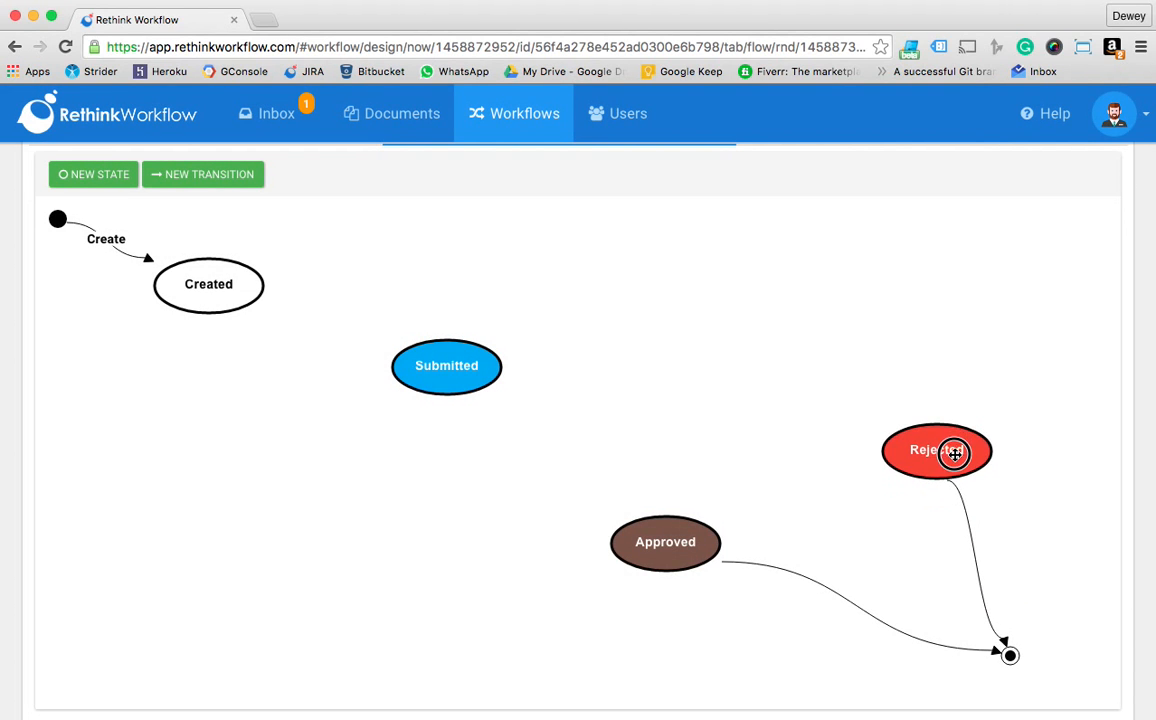
Set up a new transition named "Submit" from Created to Submitted with form validation required
{"action": "left_click", "coordinate": [238, 182]}
{"action": "left_click", "coordinate": [339, 290]}
{"action": "type", "text": "Submit"}
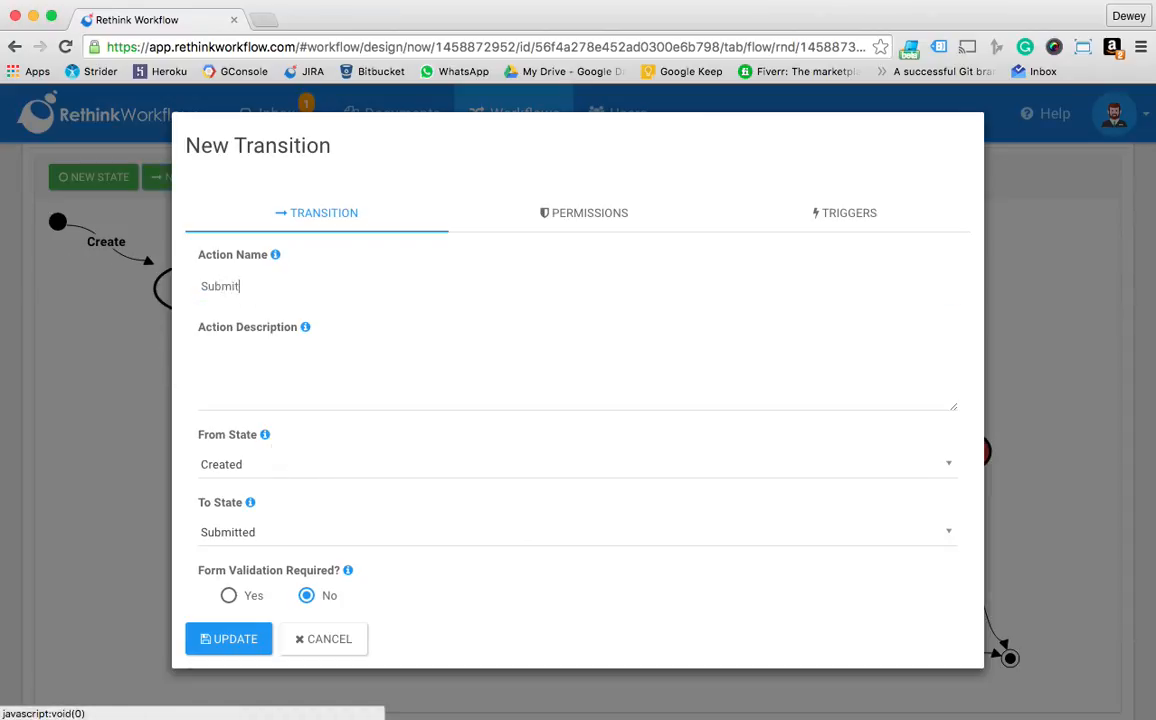
{"action": "key", "text": "Tab"}
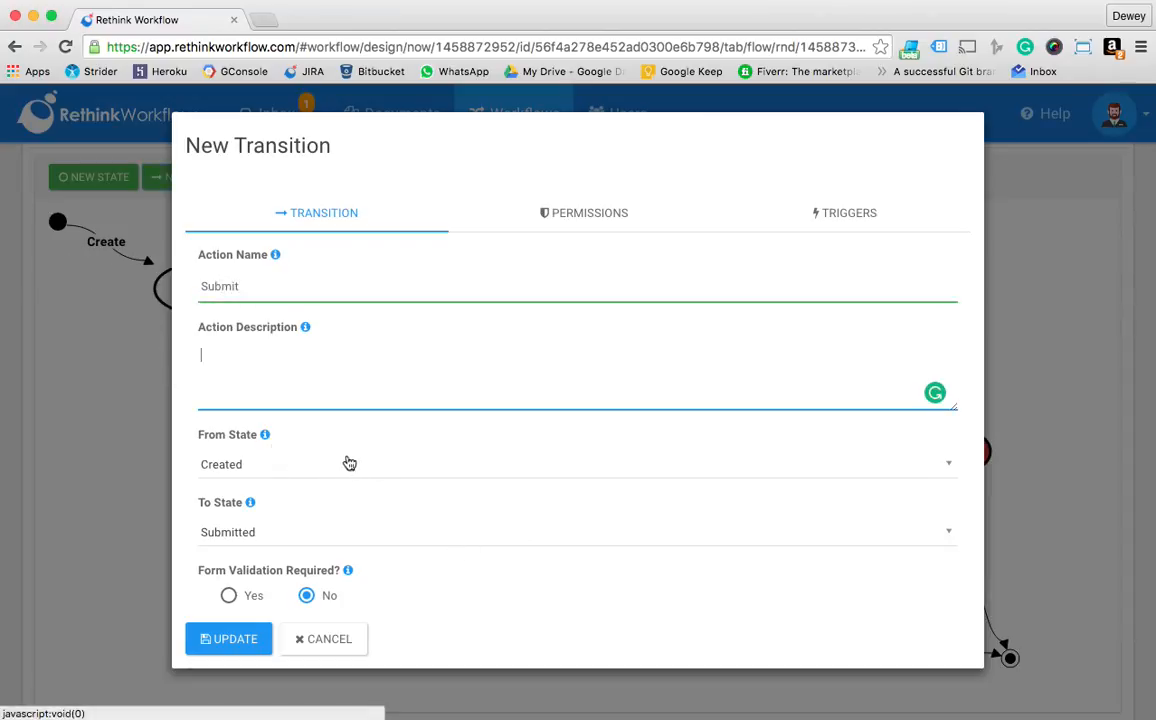
{"action": "scroll", "coordinate": [330, 505], "scroll_direction": "down", "scroll_amount": 2}
{"action": "scroll", "coordinate": [329, 506], "scroll_direction": "down", "scroll_amount": 1}
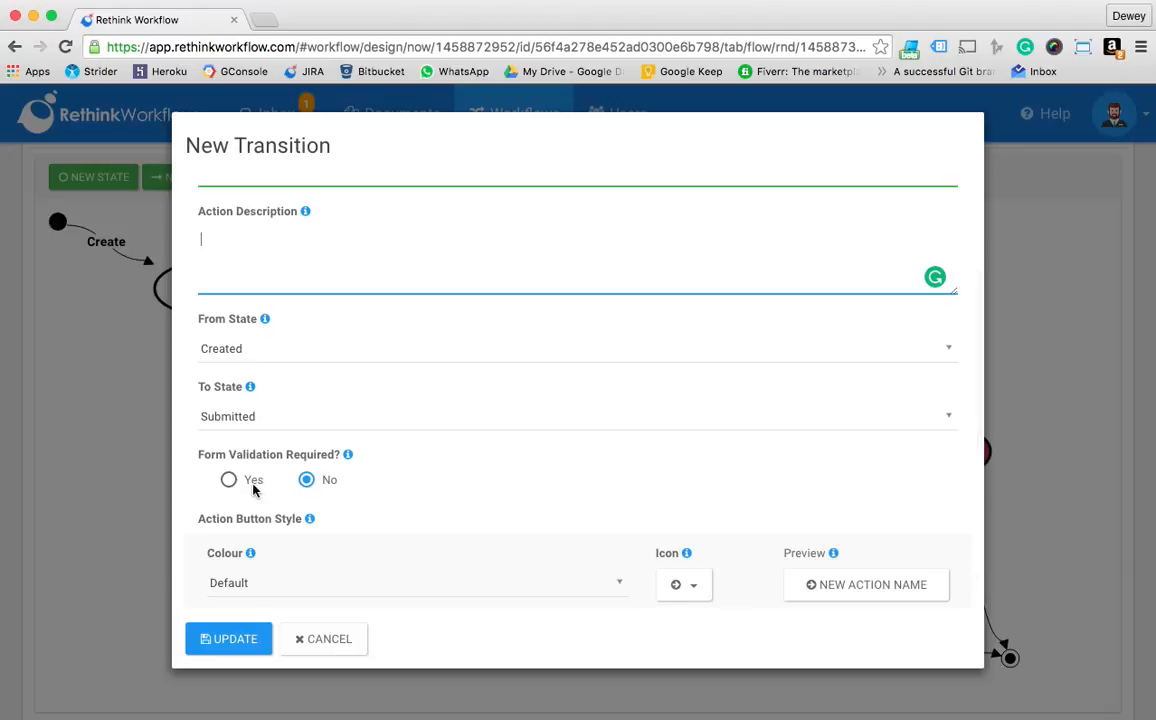
{"action": "left_click", "coordinate": [253, 484]}
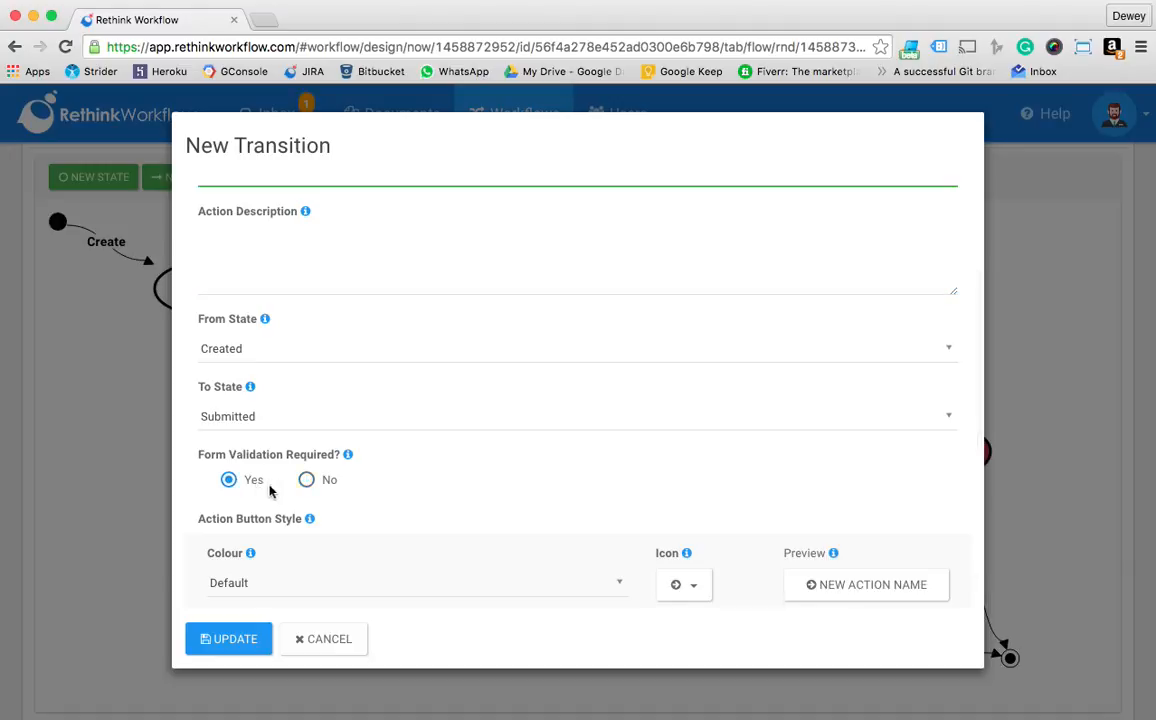
Style the Submit action button with the Info colour and the circled right-arrow icon, and save the transition
{"action": "scroll", "coordinate": [400, 575], "scroll_direction": "down", "scroll_amount": 1}
{"action": "left_click", "coordinate": [547, 550]}
{"action": "left_click", "coordinate": [418, 483]}
{"action": "left_click", "coordinate": [381, 565]}
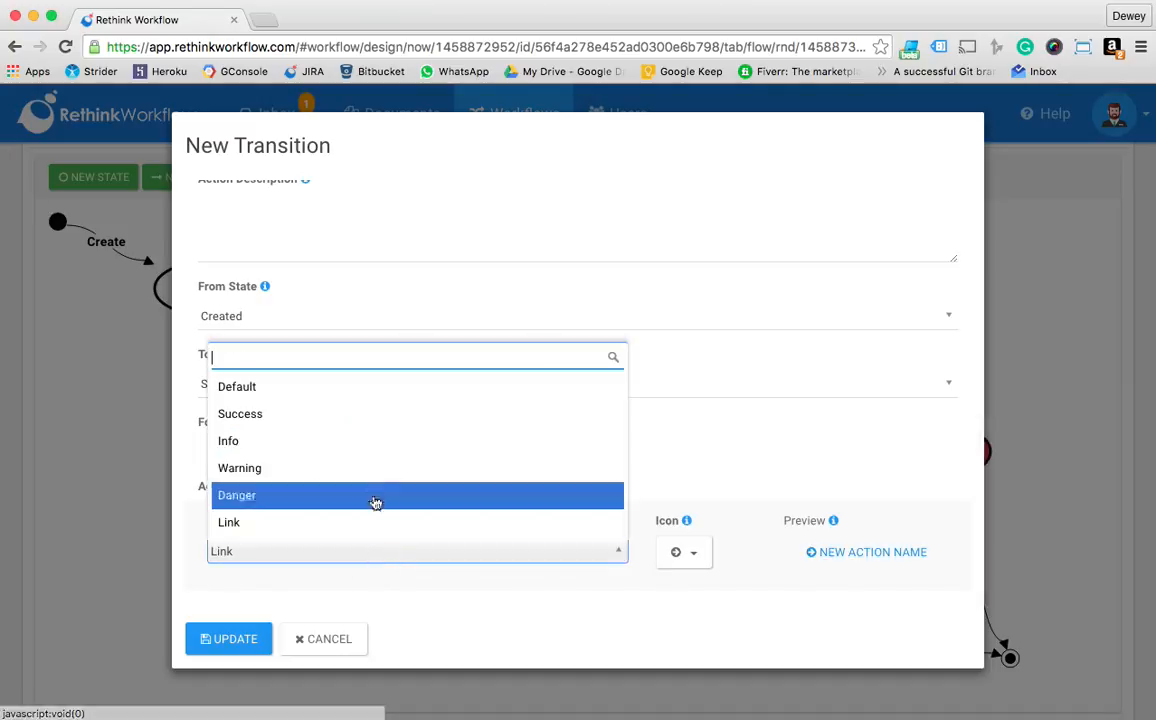
{"action": "left_click", "coordinate": [377, 441]}
{"action": "left_click", "coordinate": [679, 553]}
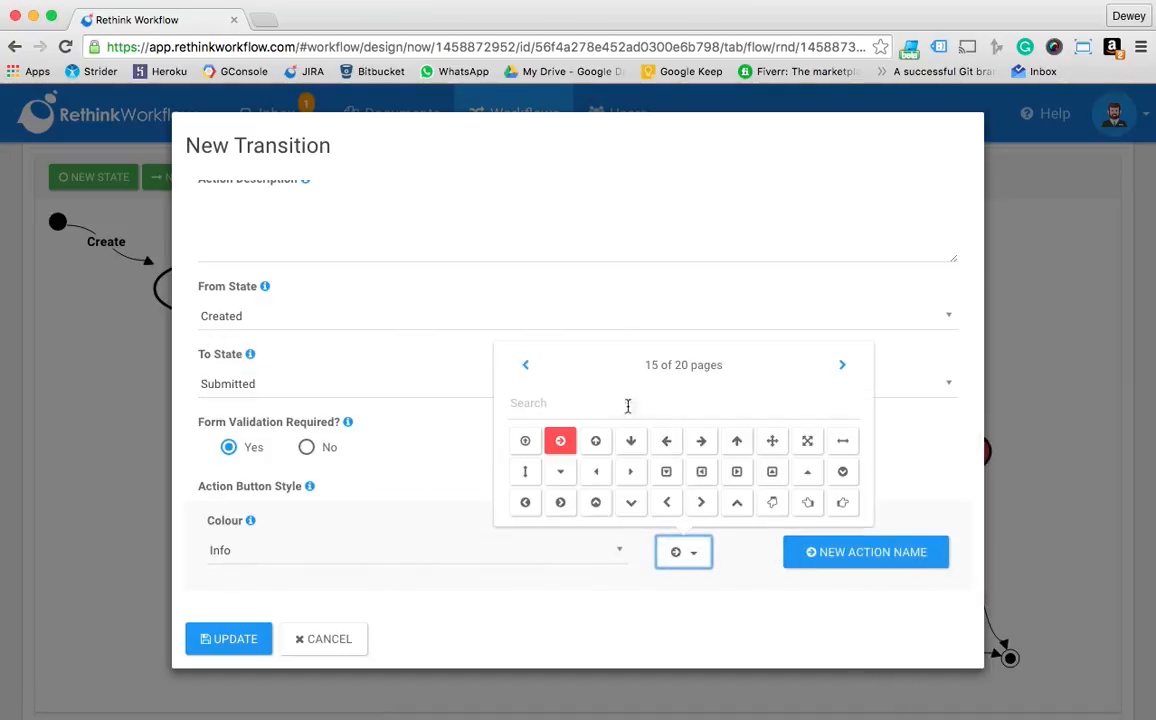
{"action": "left_click", "coordinate": [566, 443]}
{"action": "left_click", "coordinate": [684, 553]}
{"action": "left_click", "coordinate": [540, 404]}
{"action": "left_click", "coordinate": [237, 650]}
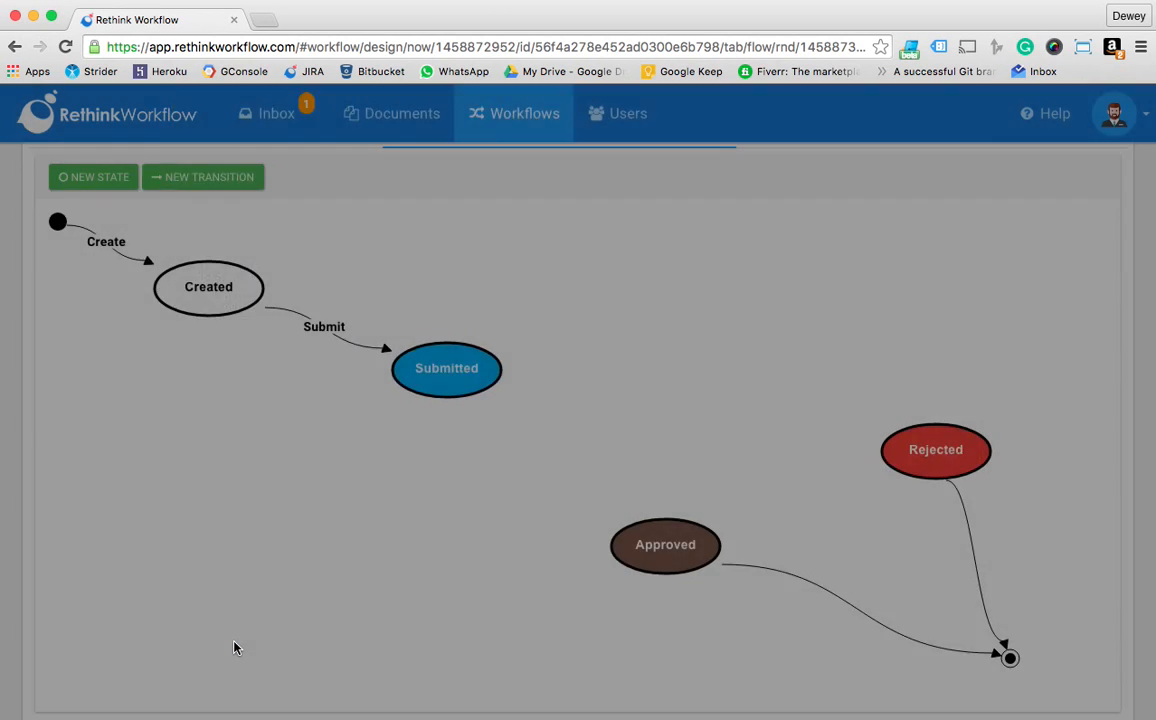
Set up a new transition named "Approve" from the Submitted state to the Approved state
{"action": "left_click", "coordinate": [199, 180]}
{"action": "left_click_drag", "start_coordinate": [304, 287], "coordinate": [14, 259]}
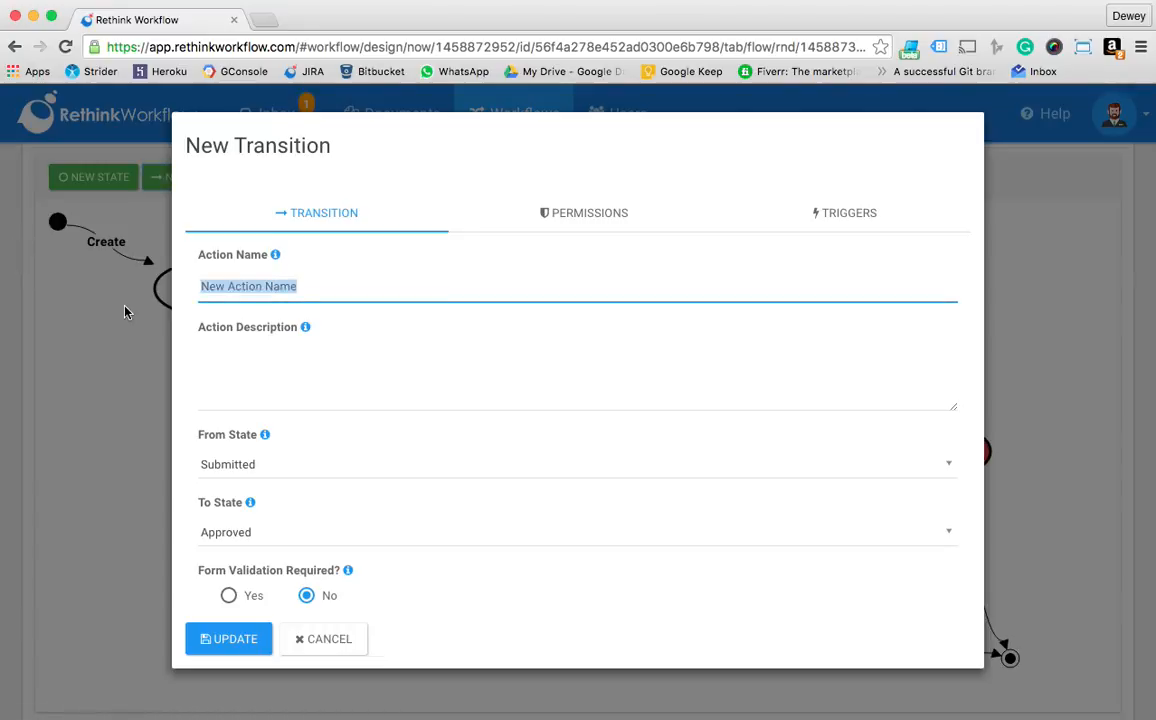
{"action": "type", "text": "Approve"}
{"action": "key", "text": "Tab"}
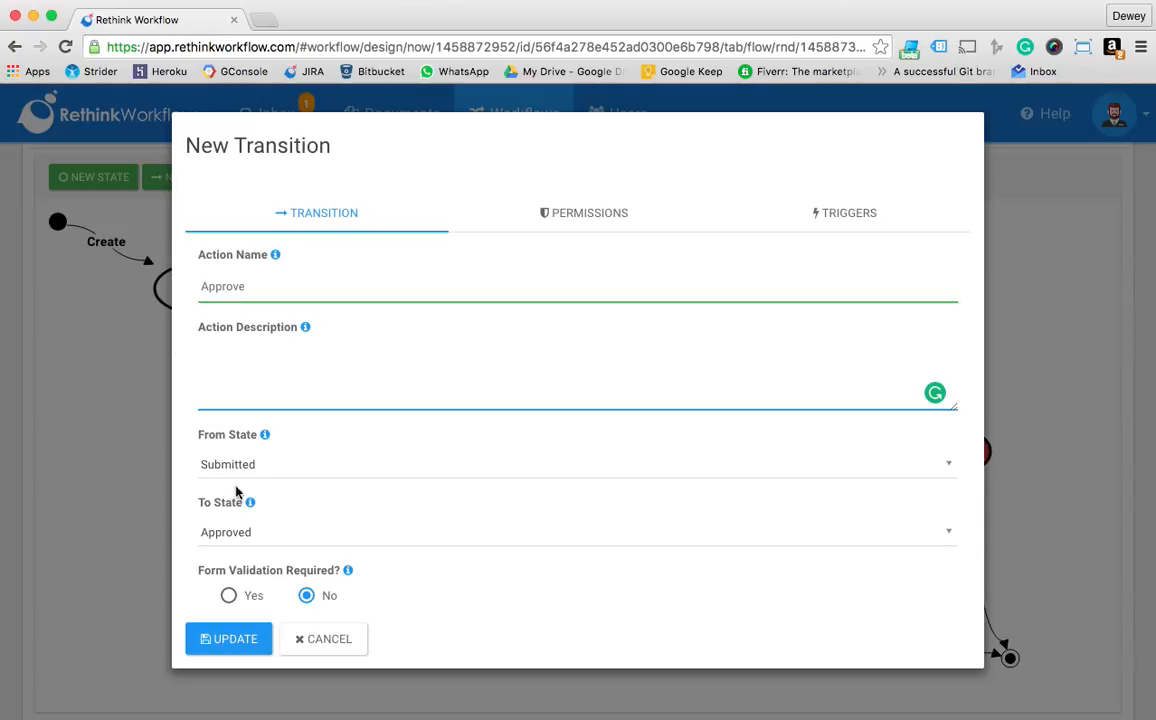
Style the Approve action button with the Success colour and the solid thumbs-up icon, and save the transition
{"action": "scroll", "coordinate": [266, 510], "scroll_direction": "down", "scroll_amount": 3}
{"action": "left_click", "coordinate": [382, 572]}
{"action": "left_click", "coordinate": [362, 461]}
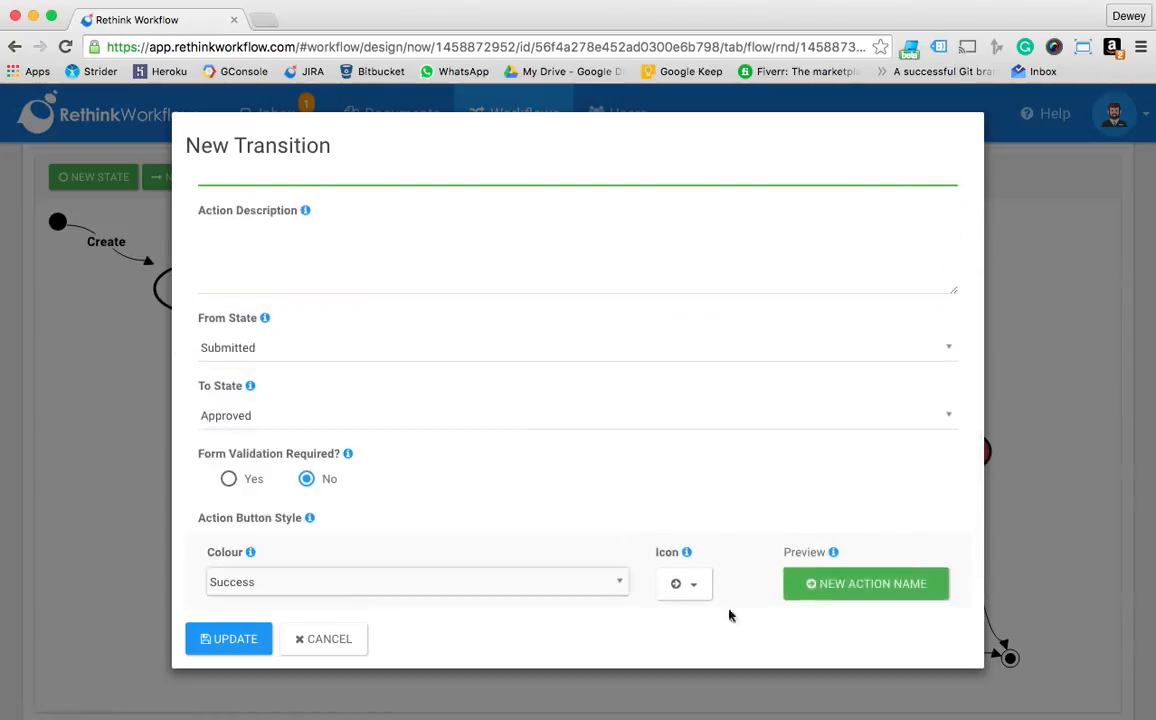
{"action": "scroll", "coordinate": [715, 605], "scroll_direction": "down", "scroll_amount": 1}
{"action": "left_click", "coordinate": [683, 551]}
{"action": "left_click", "coordinate": [616, 396]}
{"action": "type", "text": "thu"}
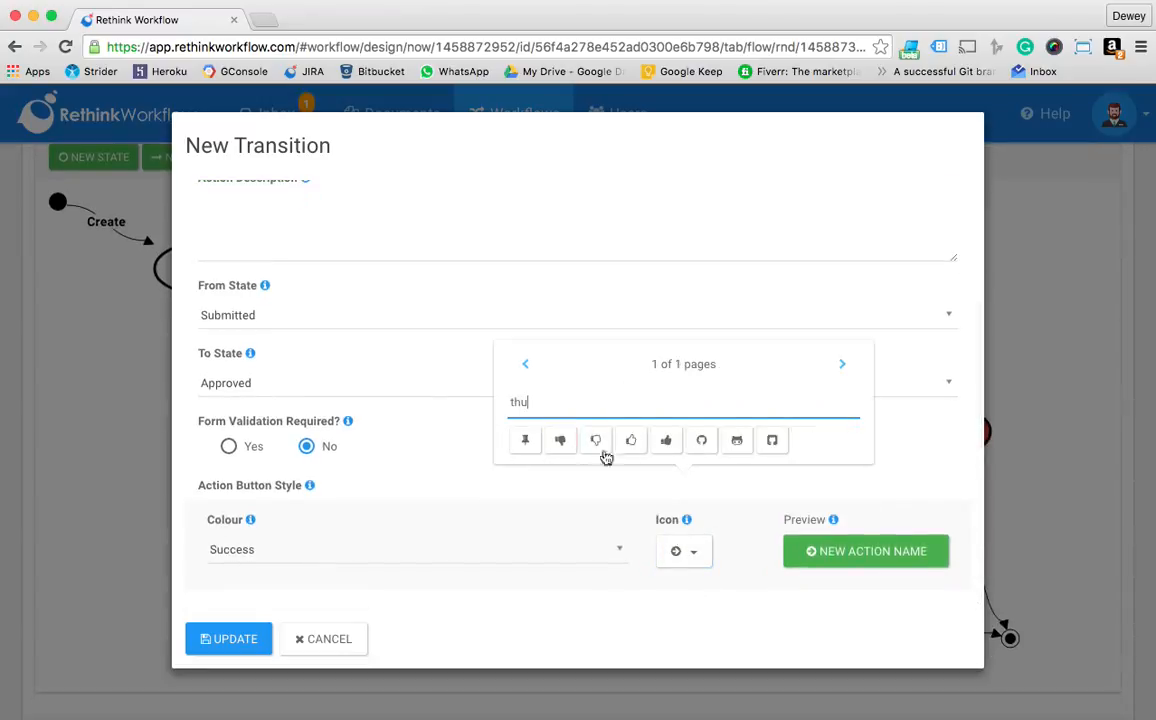
{"action": "left_click", "coordinate": [666, 440]}
{"action": "left_click", "coordinate": [236, 643]}
Set up a new transition named "Reject" from the Submitted state to the Rejected state
{"action": "scroll", "coordinate": [429, 380], "scroll_direction": "up", "scroll_amount": 2}
{"action": "left_click", "coordinate": [189, 318]}
{"action": "left_click", "coordinate": [328, 295]}
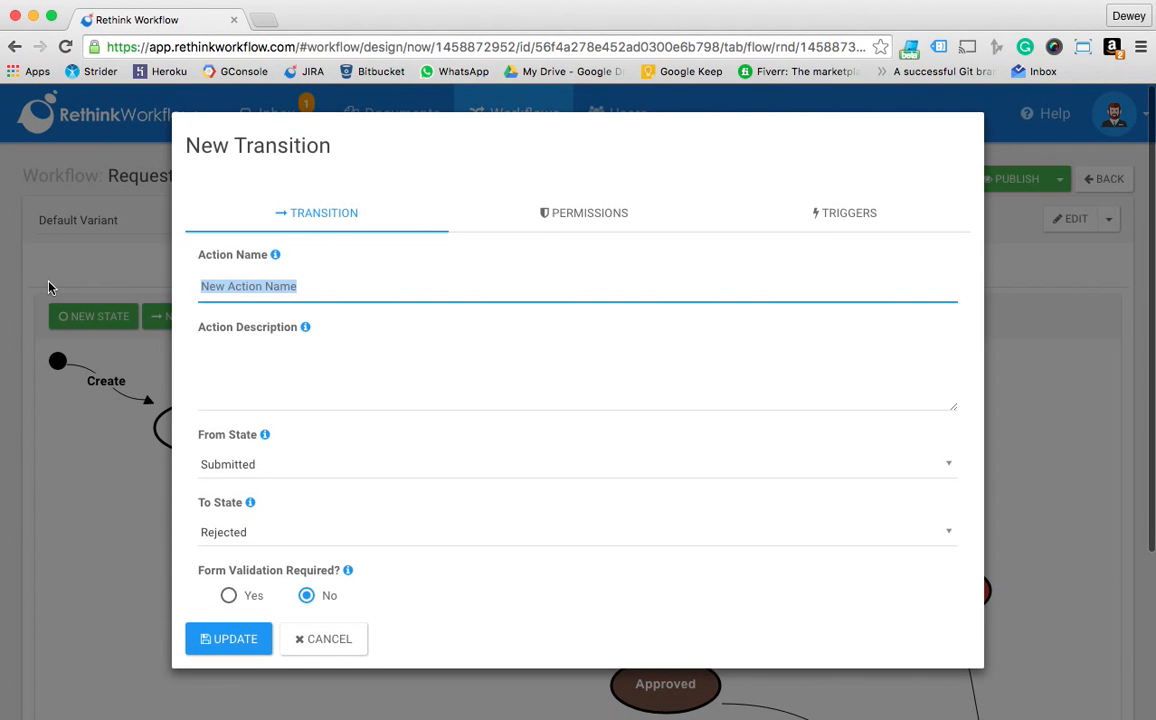
{"action": "type", "text": "Reject"}
{"action": "key", "text": "Tab"}
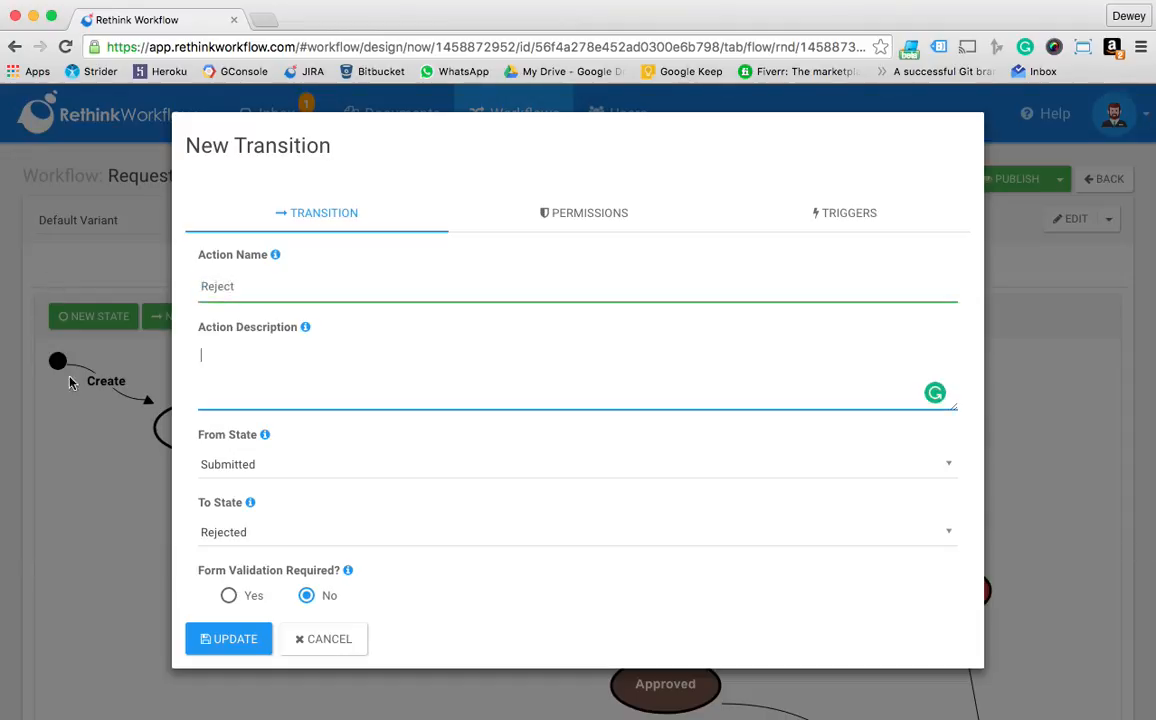
Style the Reject action button with the Warning colour and the solid thumbs-down icon, and save the transition
{"action": "scroll", "coordinate": [346, 462], "scroll_direction": "down", "scroll_amount": 2}
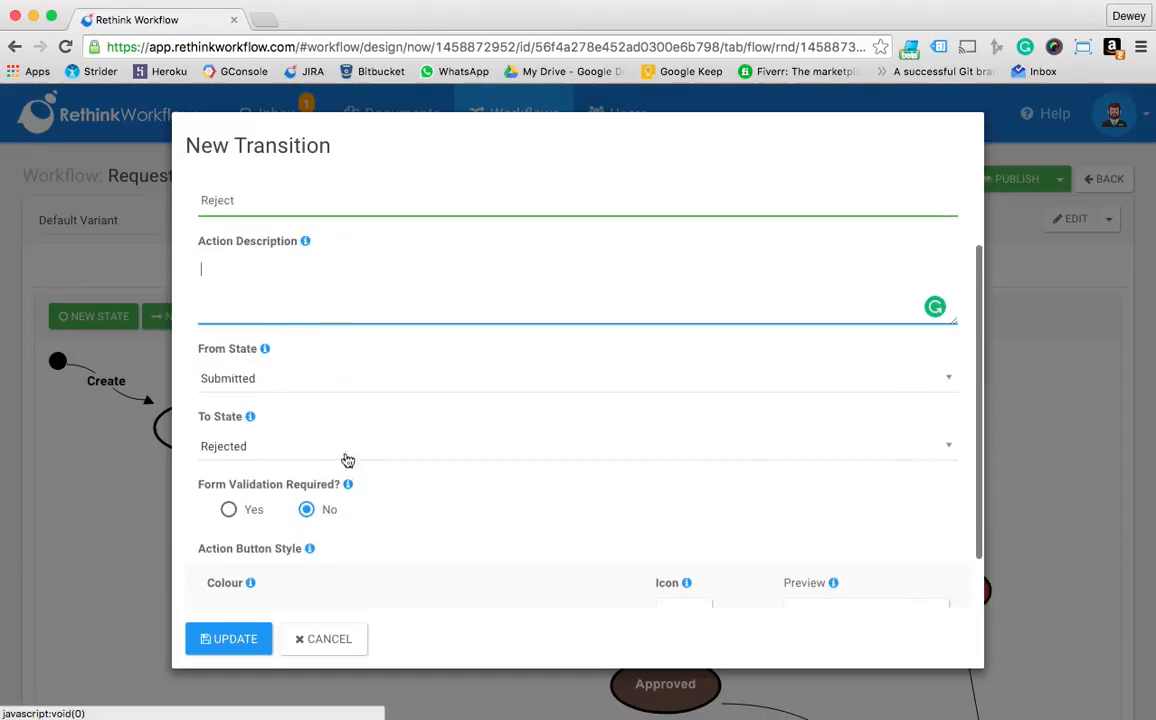
{"action": "scroll", "coordinate": [338, 436], "scroll_direction": "down", "scroll_amount": 1}
{"action": "left_click", "coordinate": [317, 550]}
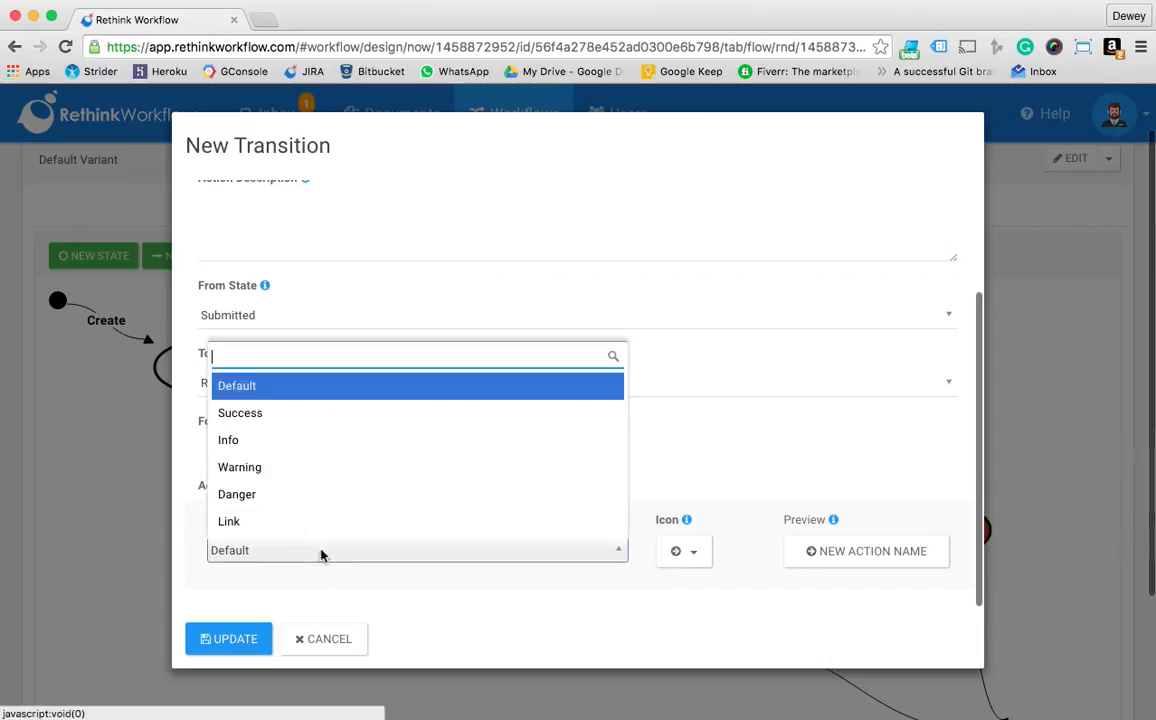
{"action": "left_click", "coordinate": [318, 467]}
{"action": "left_click", "coordinate": [688, 551]}
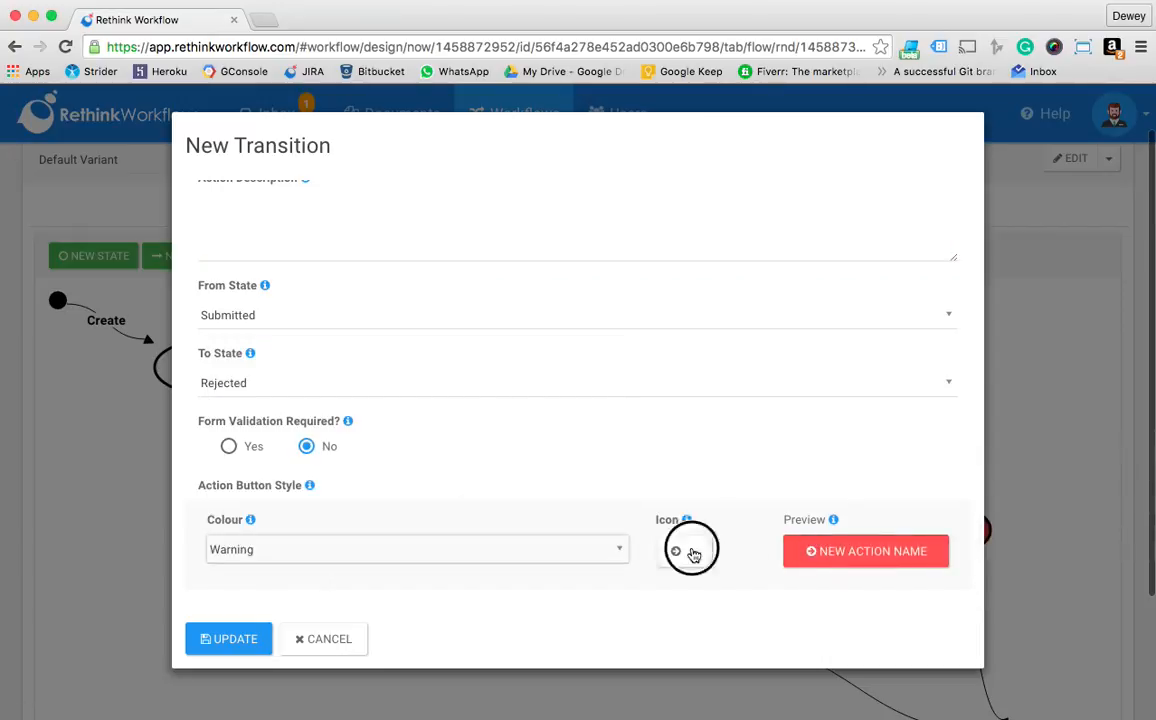
{"action": "left_click", "coordinate": [633, 398]}
{"action": "type", "text": "thu"}
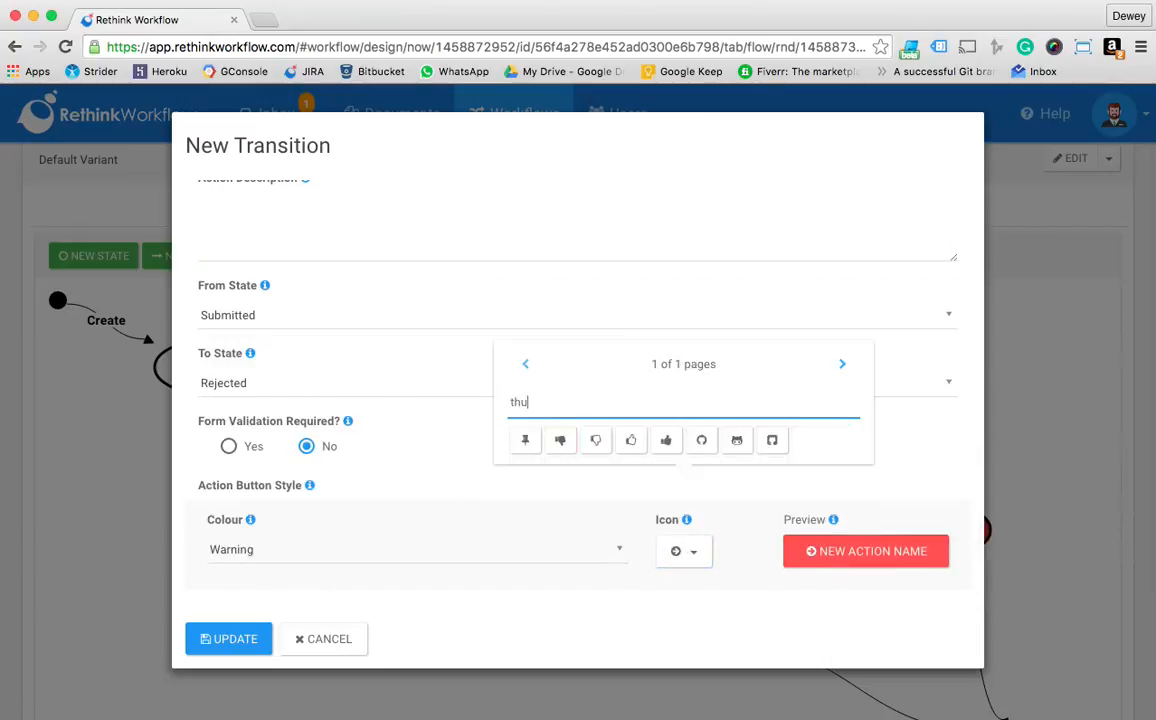
{"action": "left_click", "coordinate": [561, 440]}
{"action": "left_click", "coordinate": [238, 642]}
Save the Request for Leave workflow with its completed flow diagram
{"action": "scroll", "coordinate": [472, 588], "scroll_direction": "down", "scroll_amount": 3}
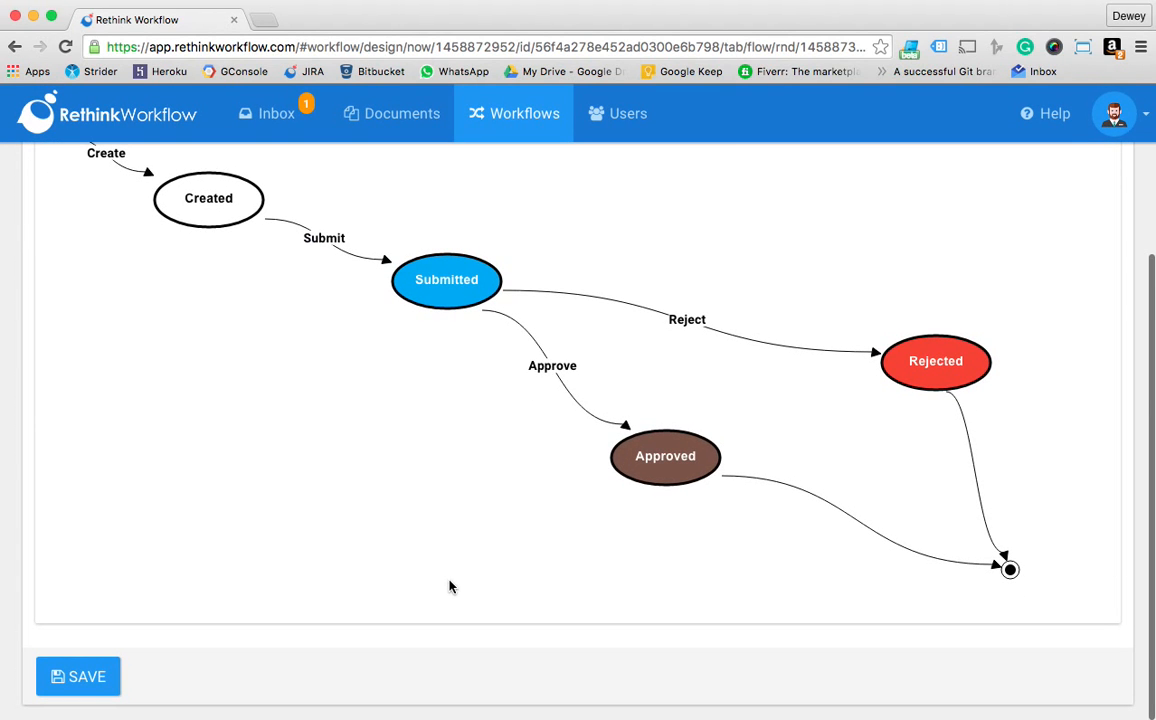
{"action": "left_click", "coordinate": [97, 658]}
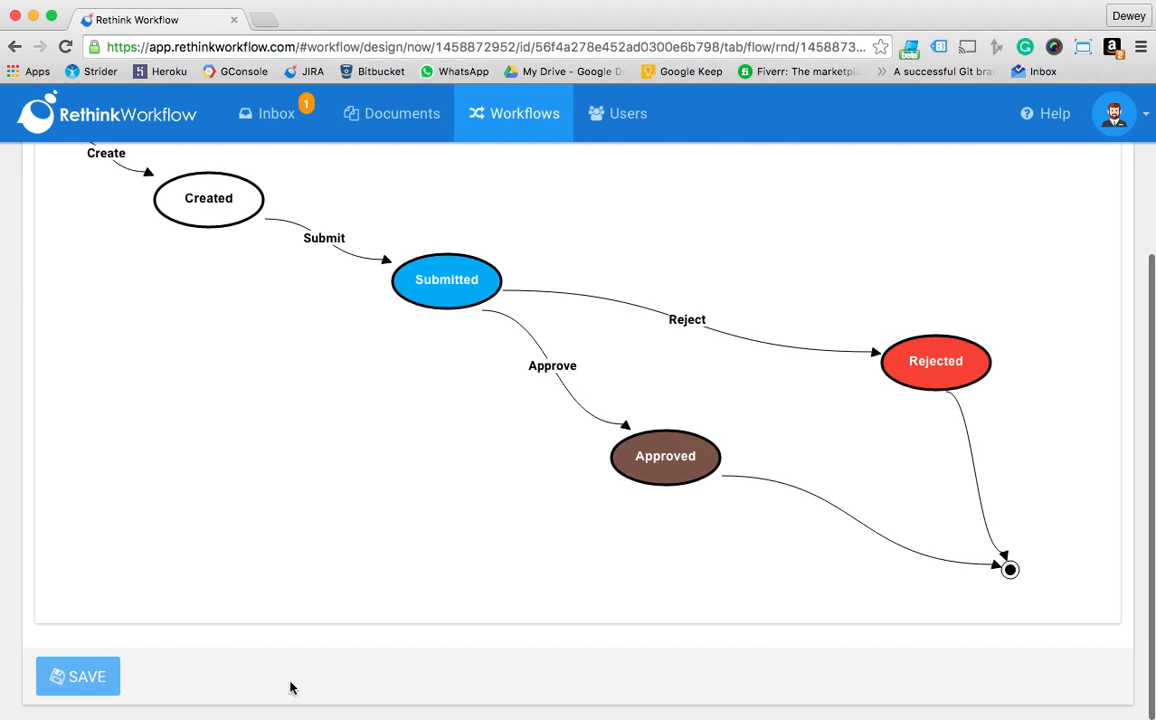
{"action": "scroll", "coordinate": [505, 620], "scroll_direction": "up", "scroll_amount": 4}
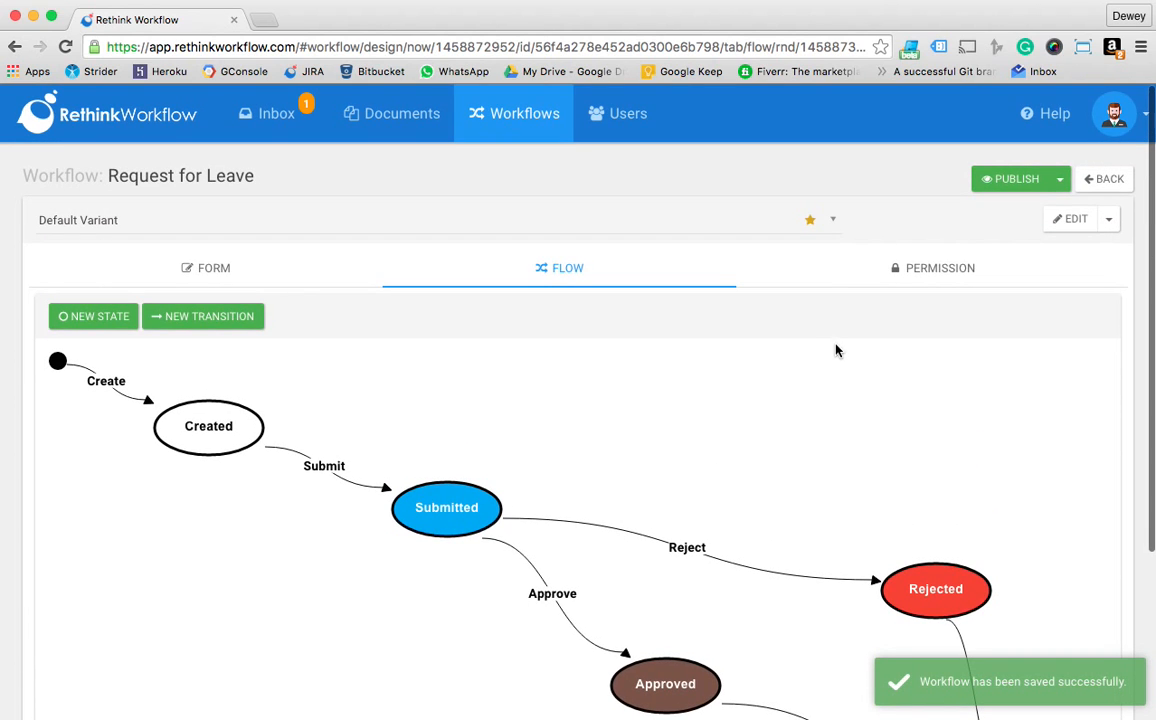
In the workflow permissions, give the document owner View & Edit access to all fields in the Created state
{"action": "left_click", "coordinate": [908, 281]}
{"action": "scroll", "coordinate": [213, 413], "scroll_direction": "down", "scroll_amount": 3}
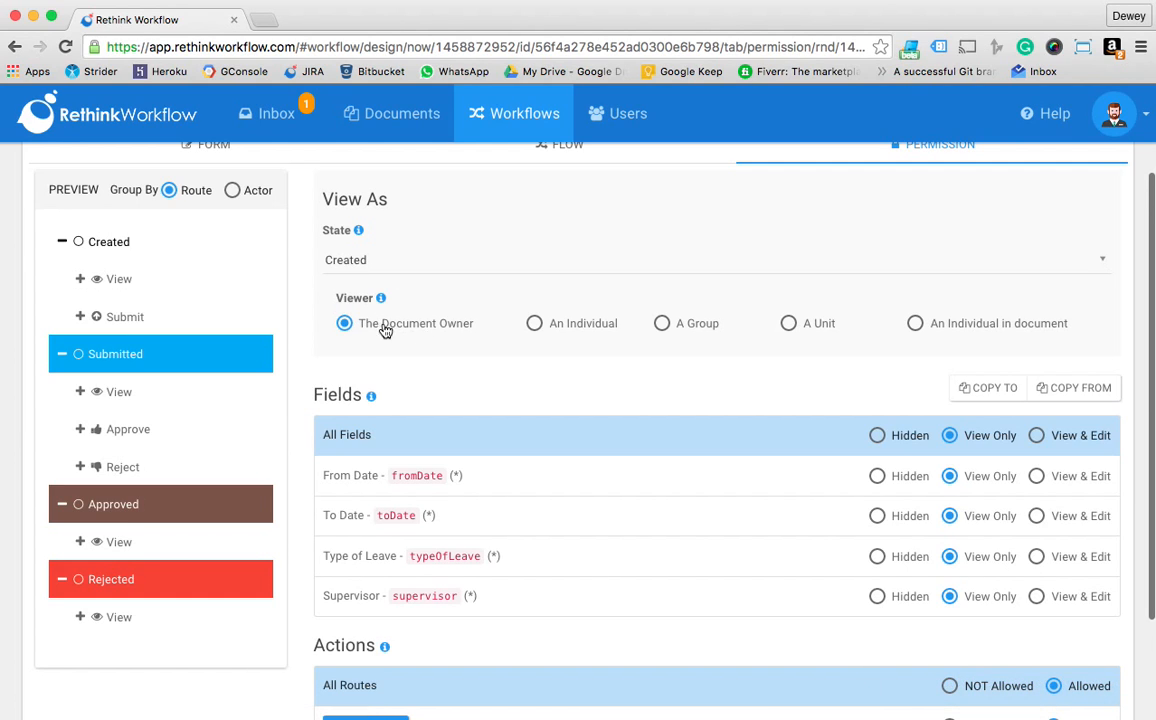
{"action": "left_click", "coordinate": [1097, 443]}
{"action": "scroll", "coordinate": [1058, 446], "scroll_direction": "down", "scroll_amount": 2}
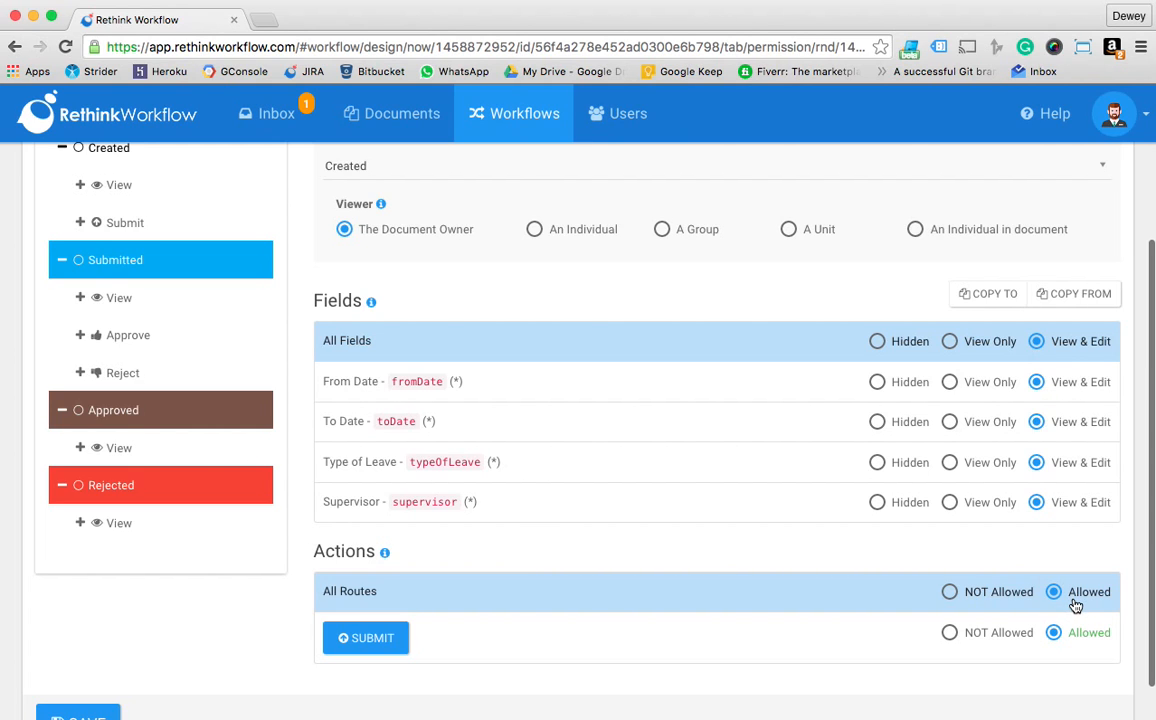
For the document owner in the Submitted state, set all fields to View Only and all routes to NOT Allowed
{"action": "scroll", "coordinate": [424, 647], "scroll_direction": "up", "scroll_amount": 3}
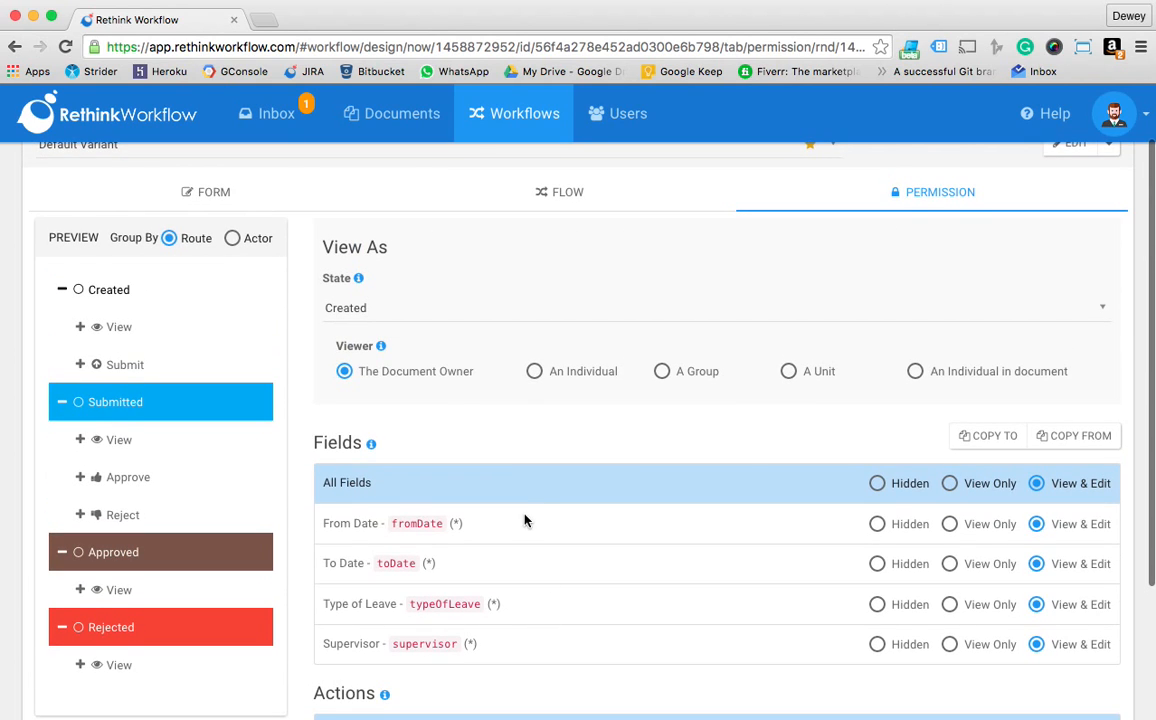
{"action": "left_click", "coordinate": [480, 308]}
{"action": "left_click", "coordinate": [440, 388]}
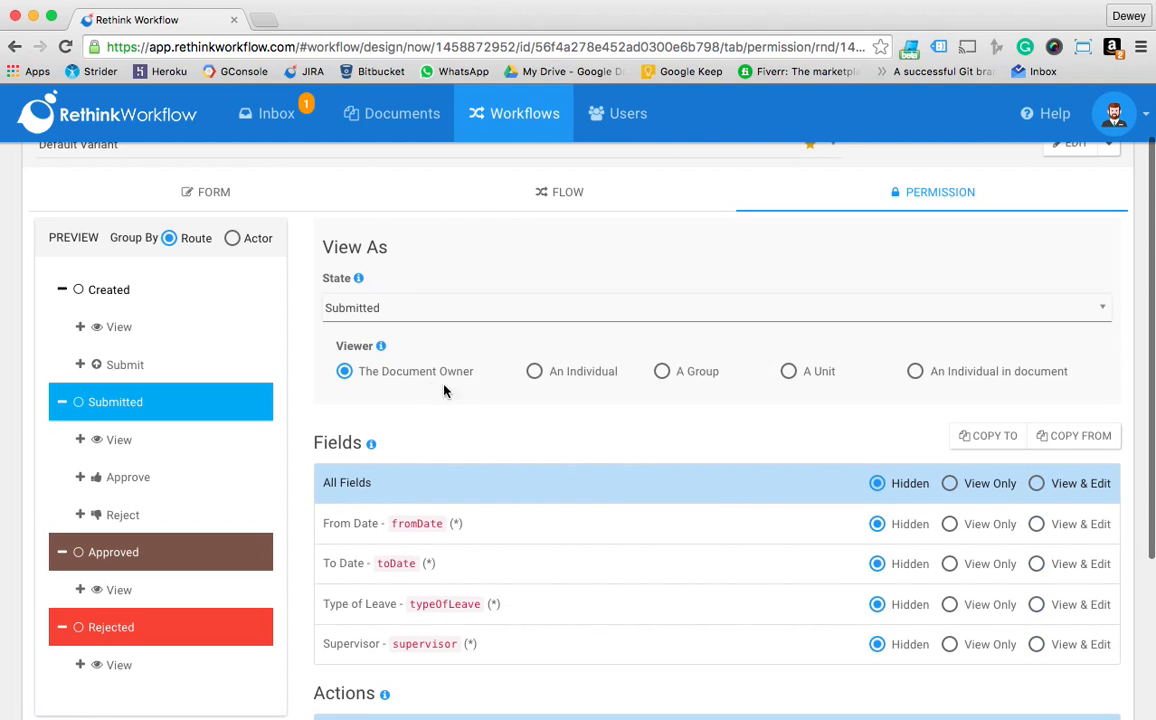
{"action": "left_click", "coordinate": [992, 486]}
{"action": "scroll", "coordinate": [1000, 505], "scroll_direction": "down", "scroll_amount": 3}
{"action": "left_click", "coordinate": [1013, 558]}
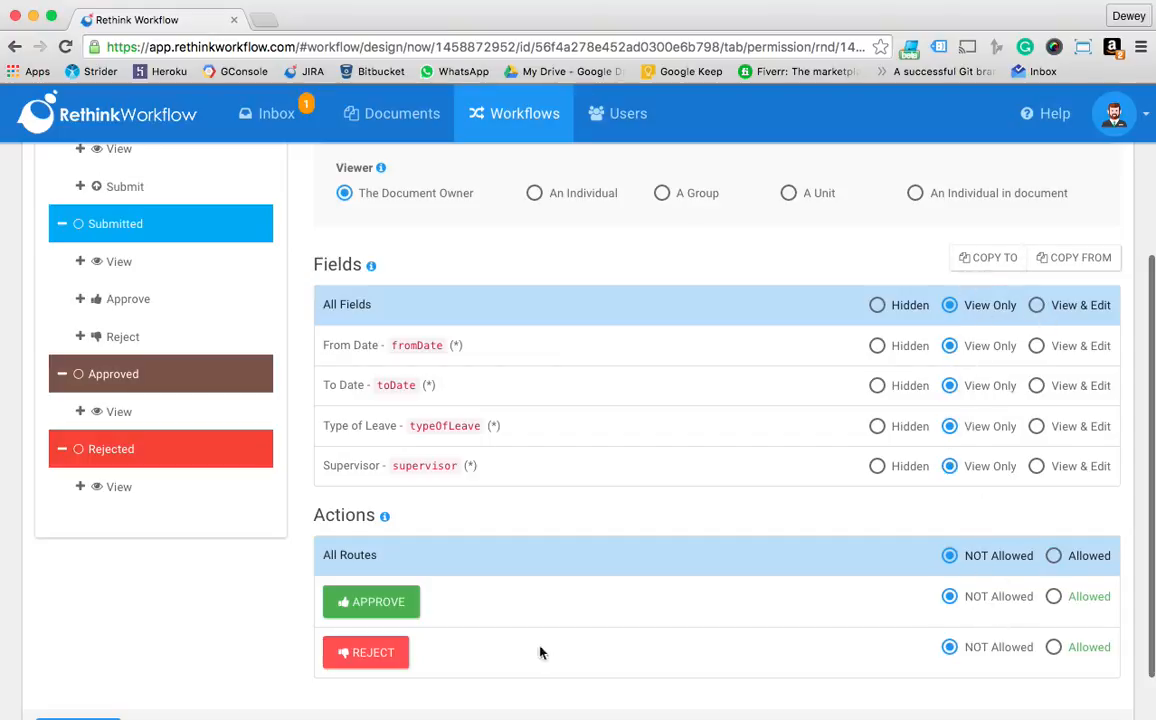
Set all fields to View Only for the document owner in the Approved state
{"action": "scroll", "coordinate": [540, 322], "scroll_direction": "up", "scroll_amount": 4}
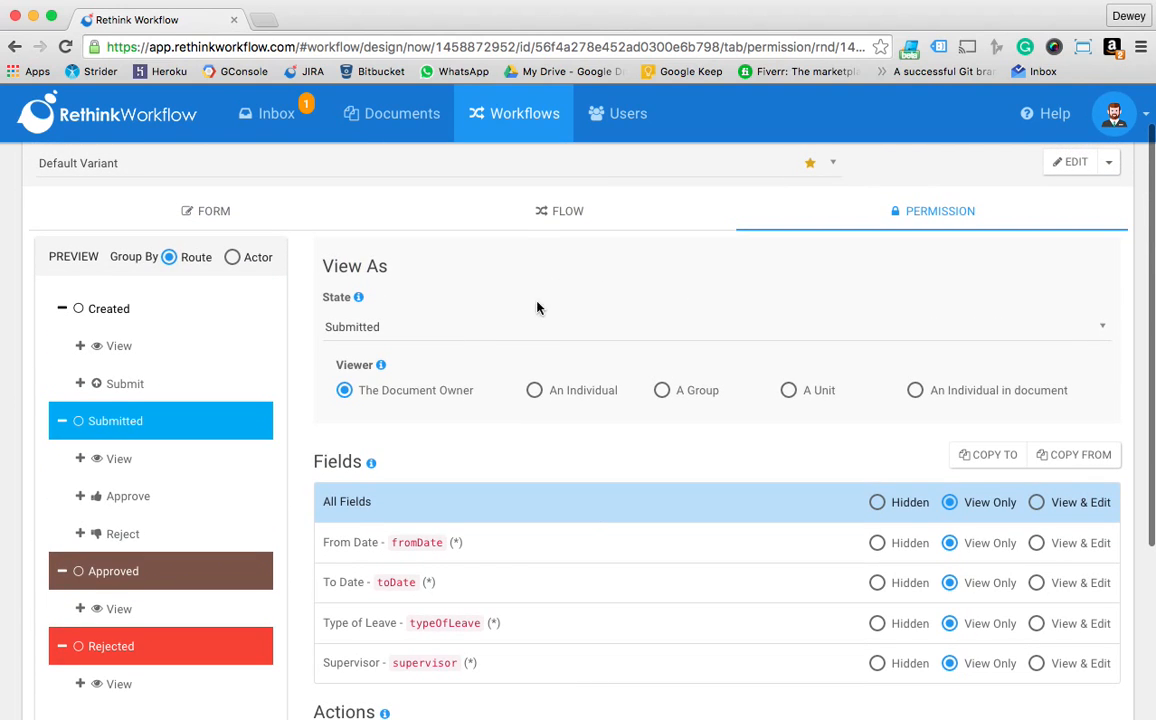
{"action": "left_click", "coordinate": [540, 322]}
{"action": "left_click", "coordinate": [421, 434]}
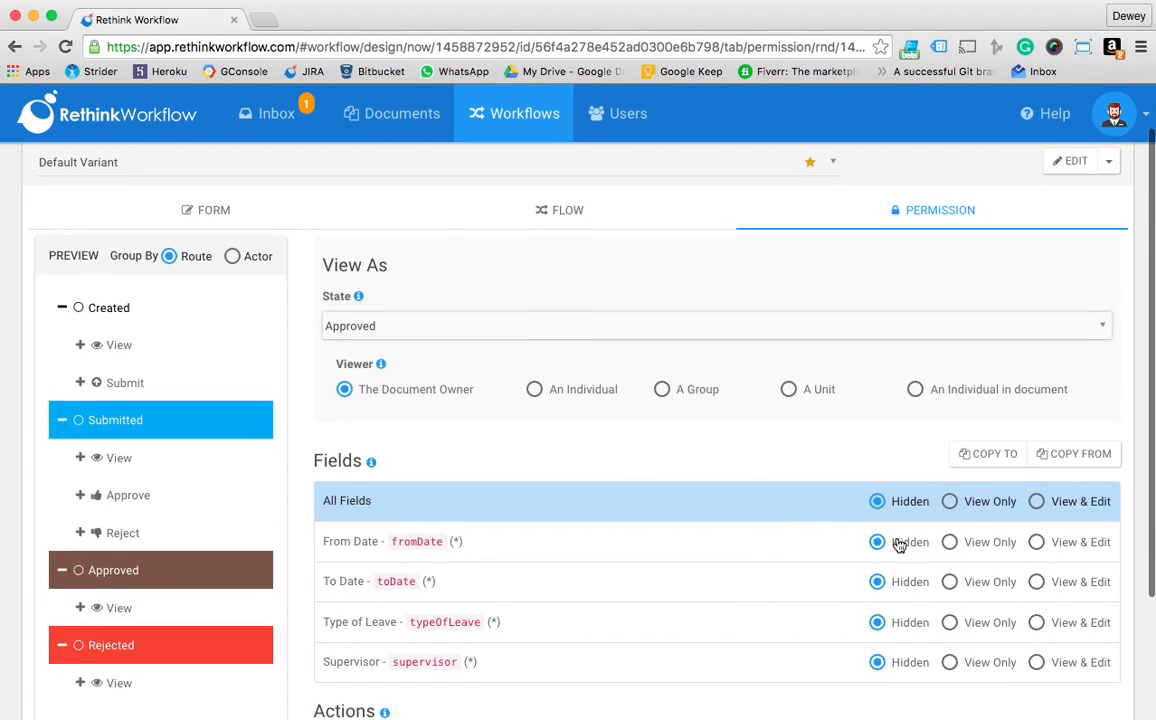
{"action": "scroll", "coordinate": [1011, 398], "scroll_direction": "down", "scroll_amount": 3}
{"action": "left_click", "coordinate": [989, 340]}
Set all fields to View Only for the document owner in the Rejected state
{"action": "scroll", "coordinate": [700, 350], "scroll_direction": "up", "scroll_amount": 3}
{"action": "left_click", "coordinate": [562, 292]}
{"action": "left_click", "coordinate": [426, 424]}
{"action": "left_click", "coordinate": [985, 464]}
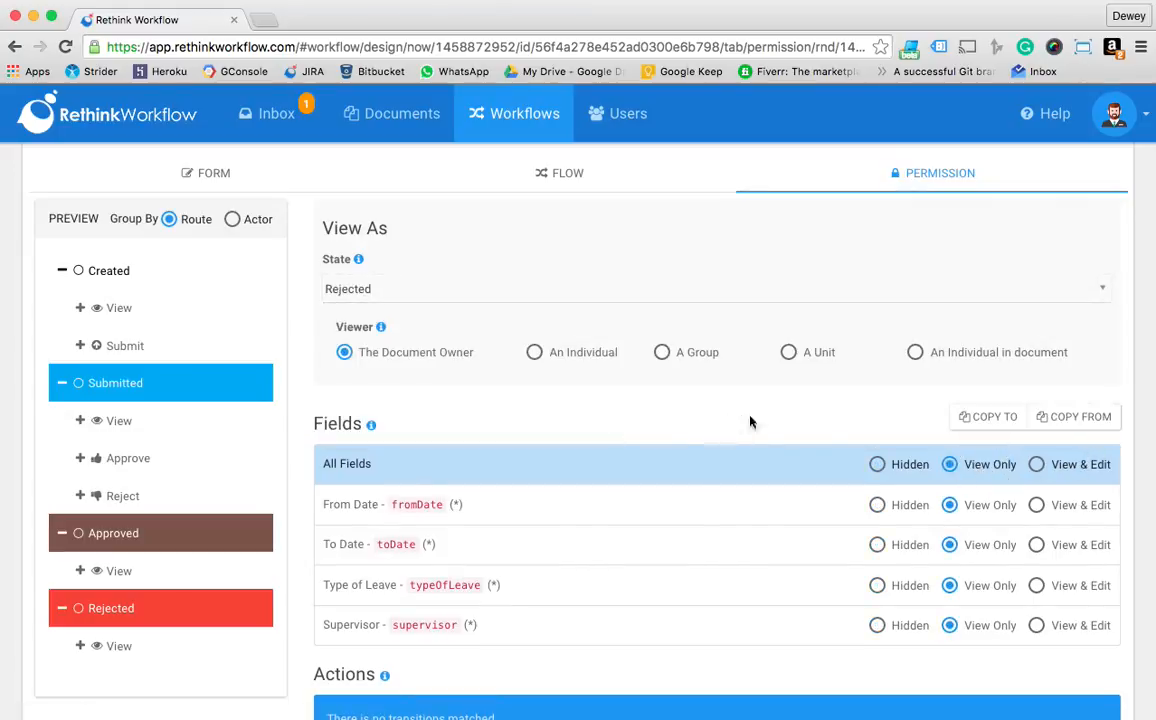
Change the viewer to an individual in document using the {{supervisor}} field, and set all fields to Hidden in the Created state
{"action": "left_click", "coordinate": [982, 359]}
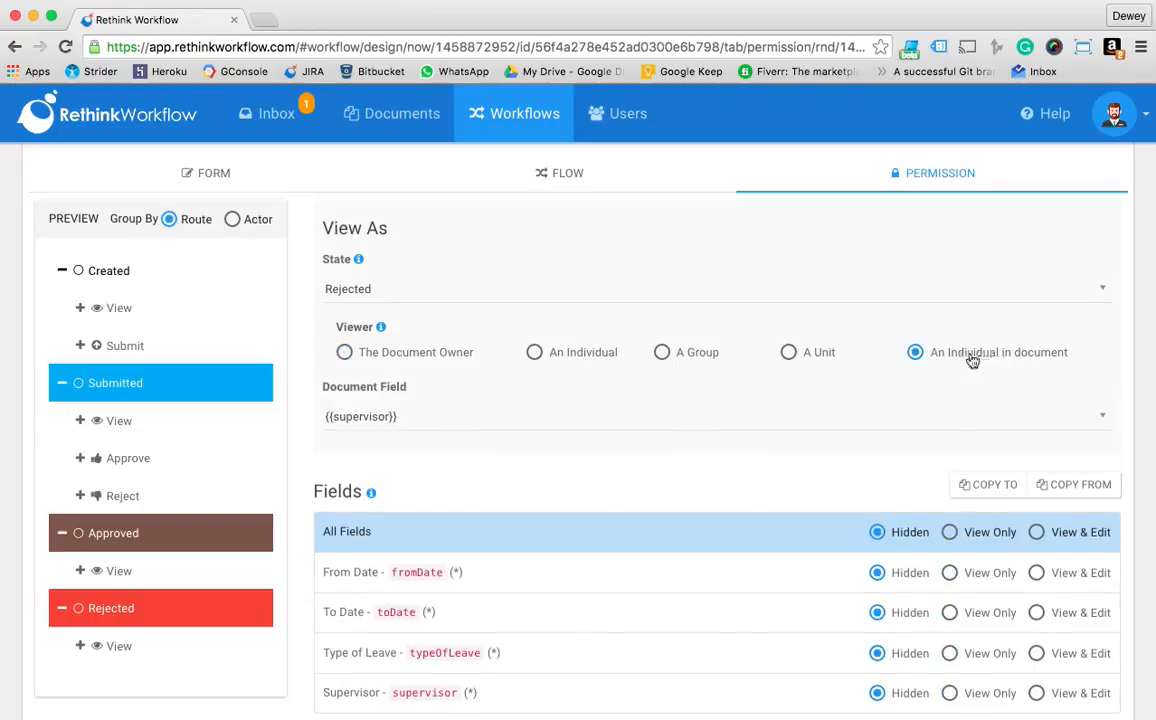
{"action": "left_click", "coordinate": [428, 420]}
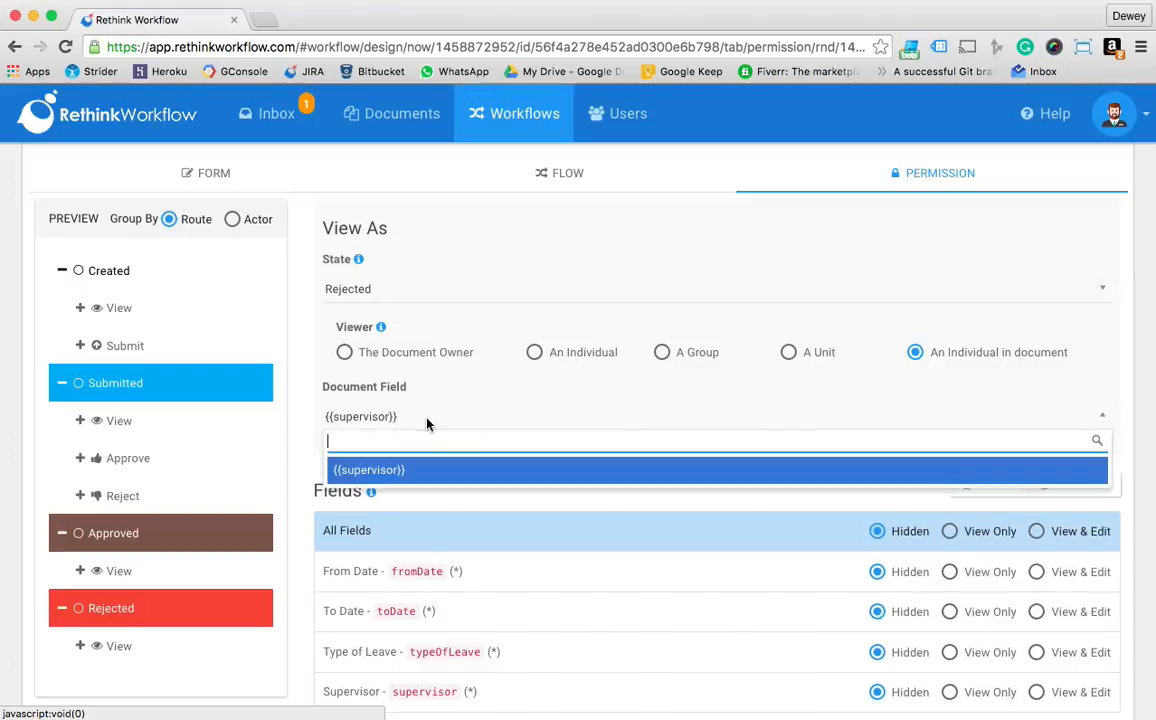
{"action": "left_click", "coordinate": [432, 478]}
{"action": "left_click", "coordinate": [460, 296]}
{"action": "left_click", "coordinate": [453, 343]}
{"action": "scroll", "coordinate": [764, 524], "scroll_direction": "down", "scroll_amount": 3}
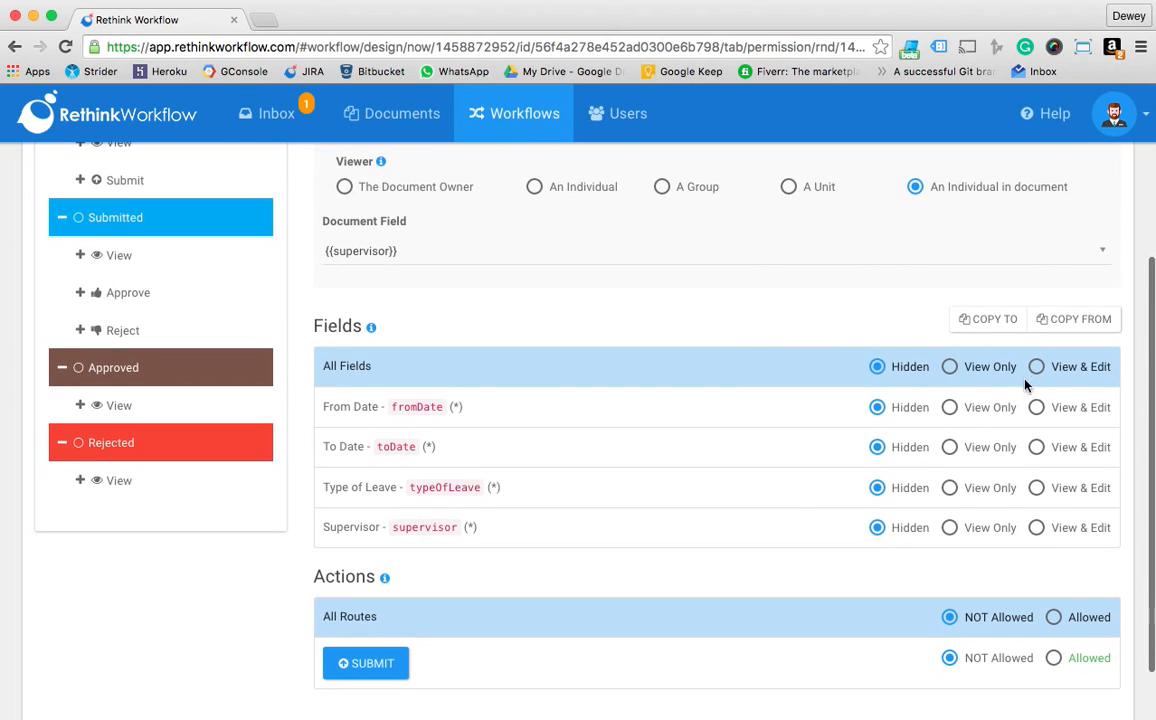
{"action": "left_click", "coordinate": [950, 367]}
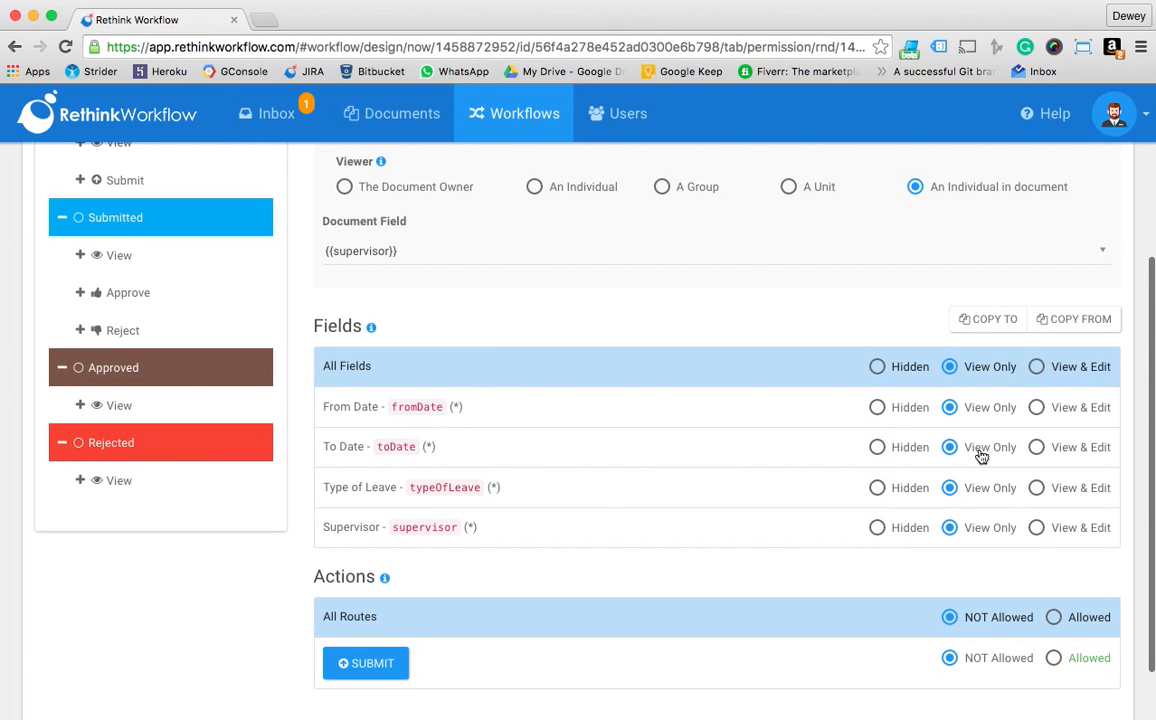
{"action": "left_click", "coordinate": [912, 368]}
{"action": "scroll", "coordinate": [431, 248], "scroll_direction": "up", "scroll_amount": 3}
{"action": "scroll", "coordinate": [867, 467], "scroll_direction": "down", "scroll_amount": 2}
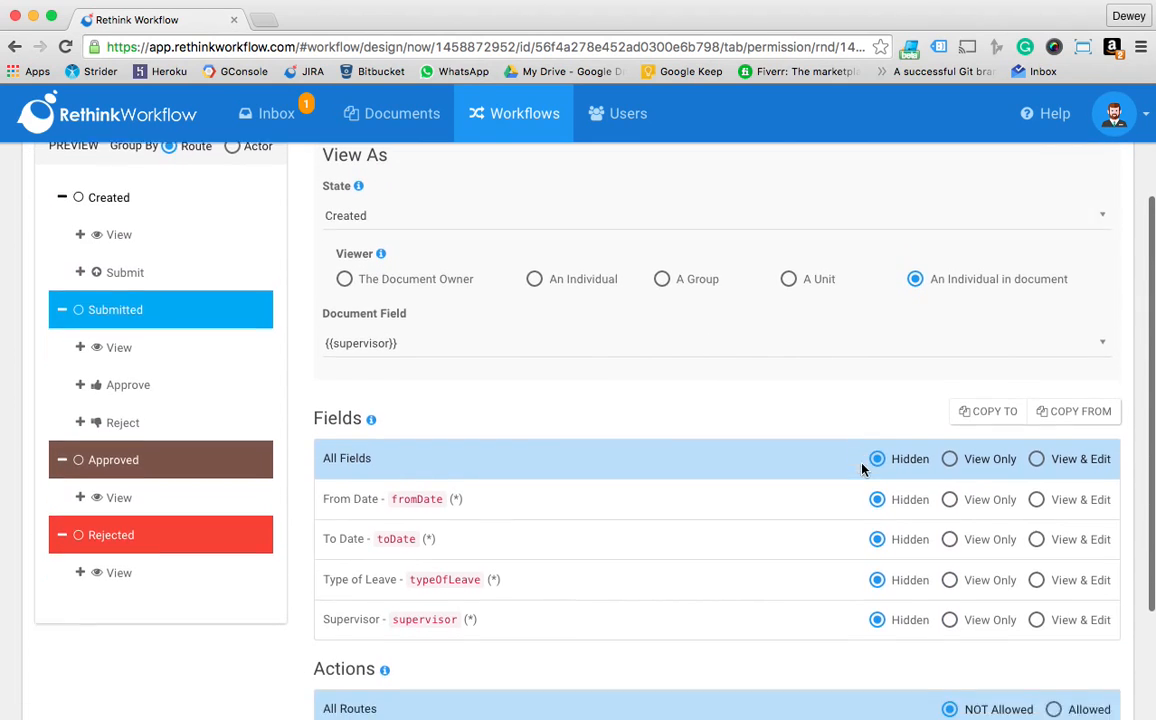
{"action": "scroll", "coordinate": [921, 440], "scroll_direction": "down", "scroll_amount": 2}
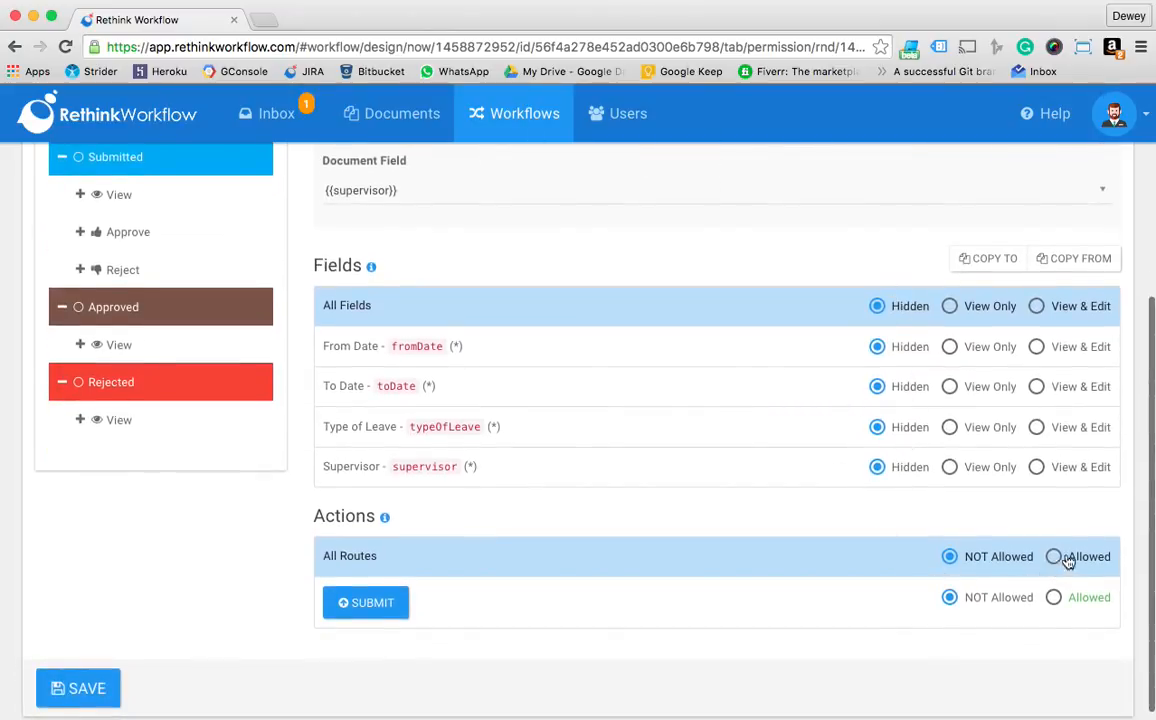
For the {{supervisor}} viewer in the Submitted state, set all fields to View Only and all routes to Allowed
{"action": "scroll", "coordinate": [849, 573], "scroll_direction": "up", "scroll_amount": 5}
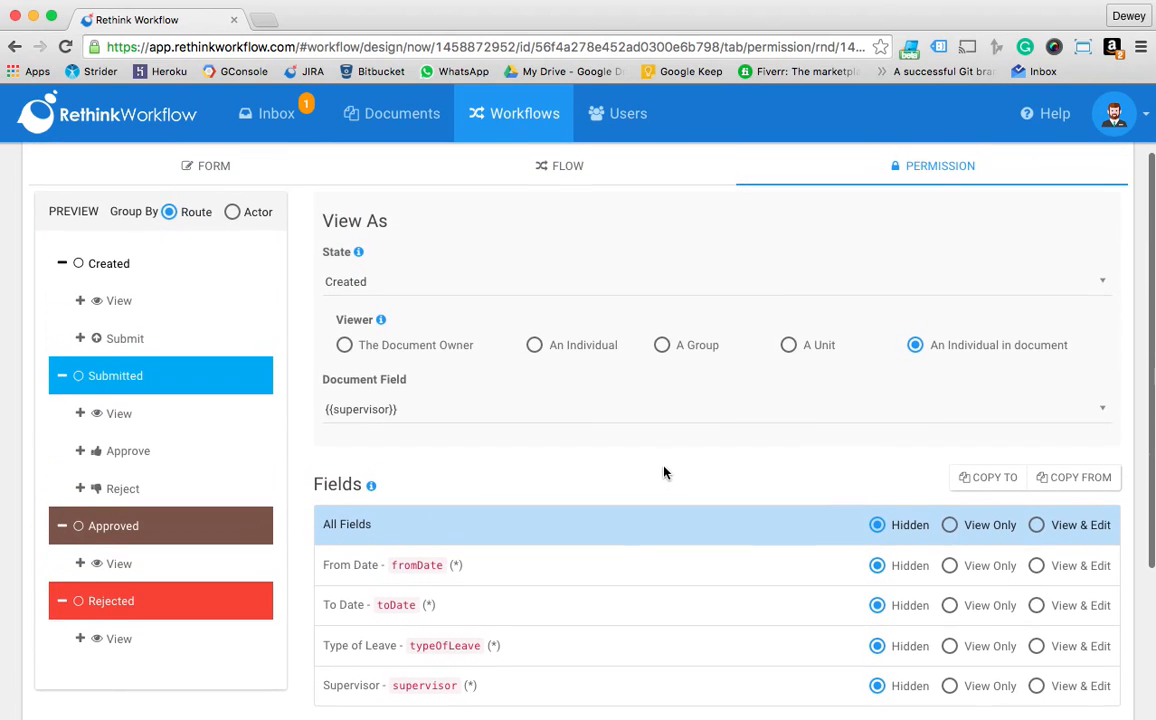
{"action": "left_click", "coordinate": [474, 291]}
{"action": "left_click", "coordinate": [446, 364]}
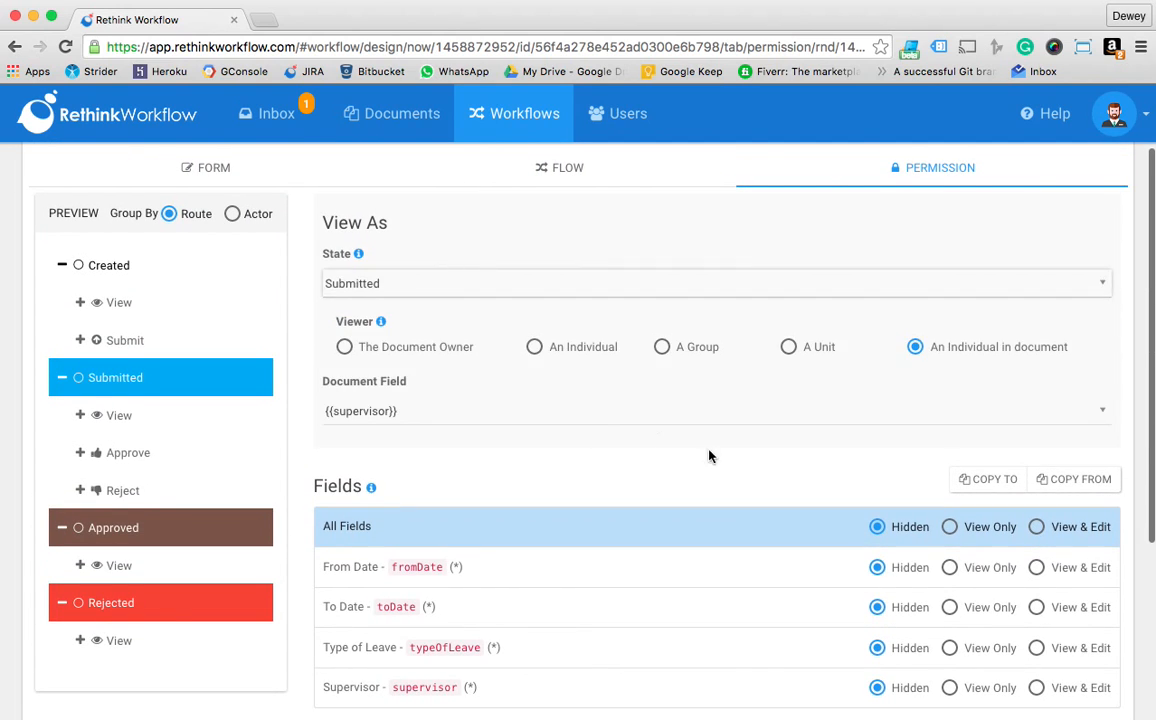
{"action": "scroll", "coordinate": [700, 455], "scroll_direction": "down", "scroll_amount": 2}
{"action": "scroll", "coordinate": [720, 459], "scroll_direction": "down", "scroll_amount": 1}
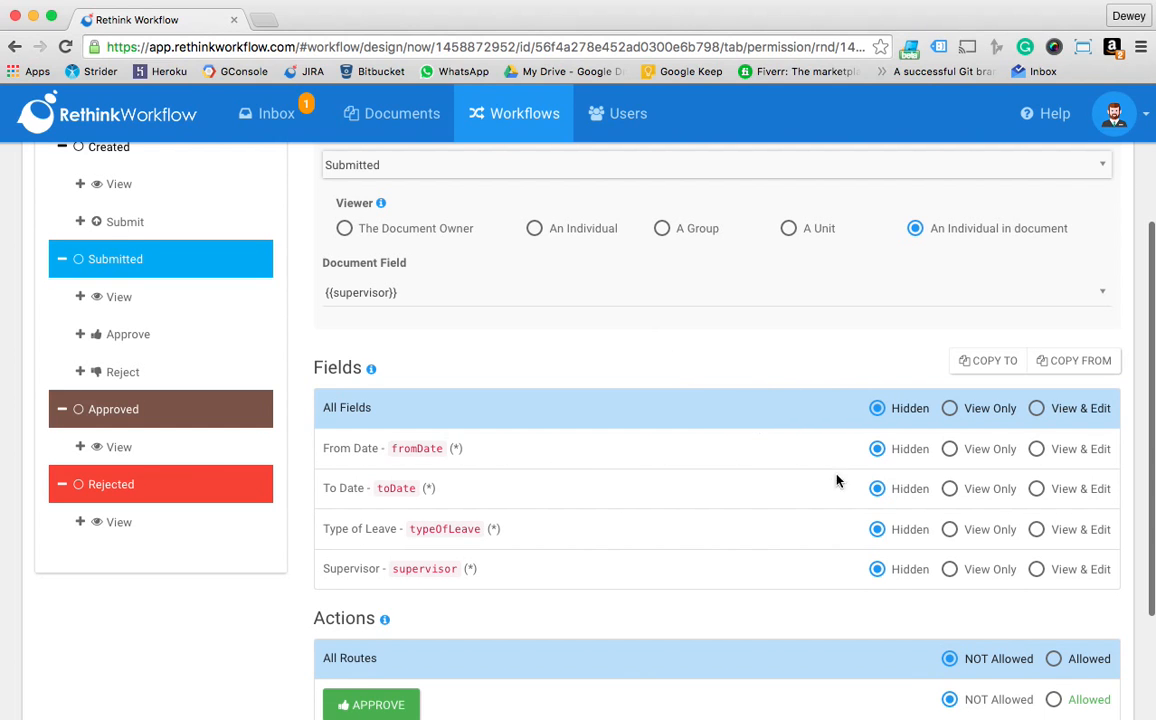
{"action": "left_click", "coordinate": [975, 410]}
{"action": "scroll", "coordinate": [975, 415], "scroll_direction": "down", "scroll_amount": 2}
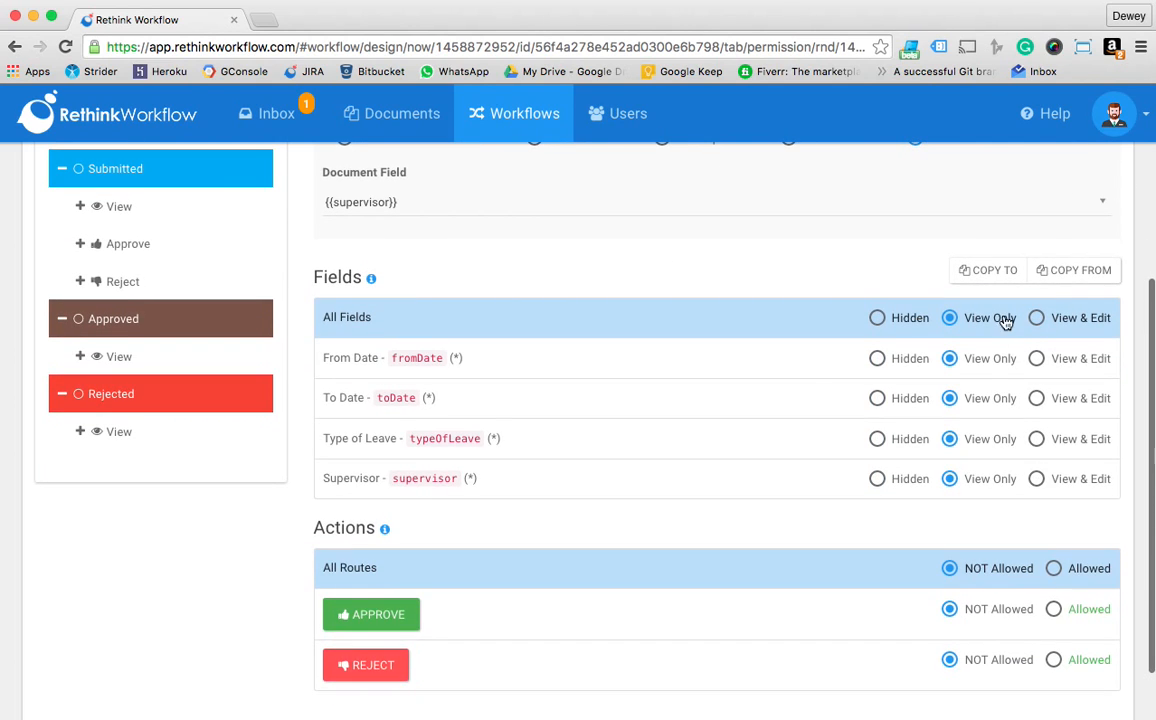
{"action": "left_click", "coordinate": [1066, 568]}
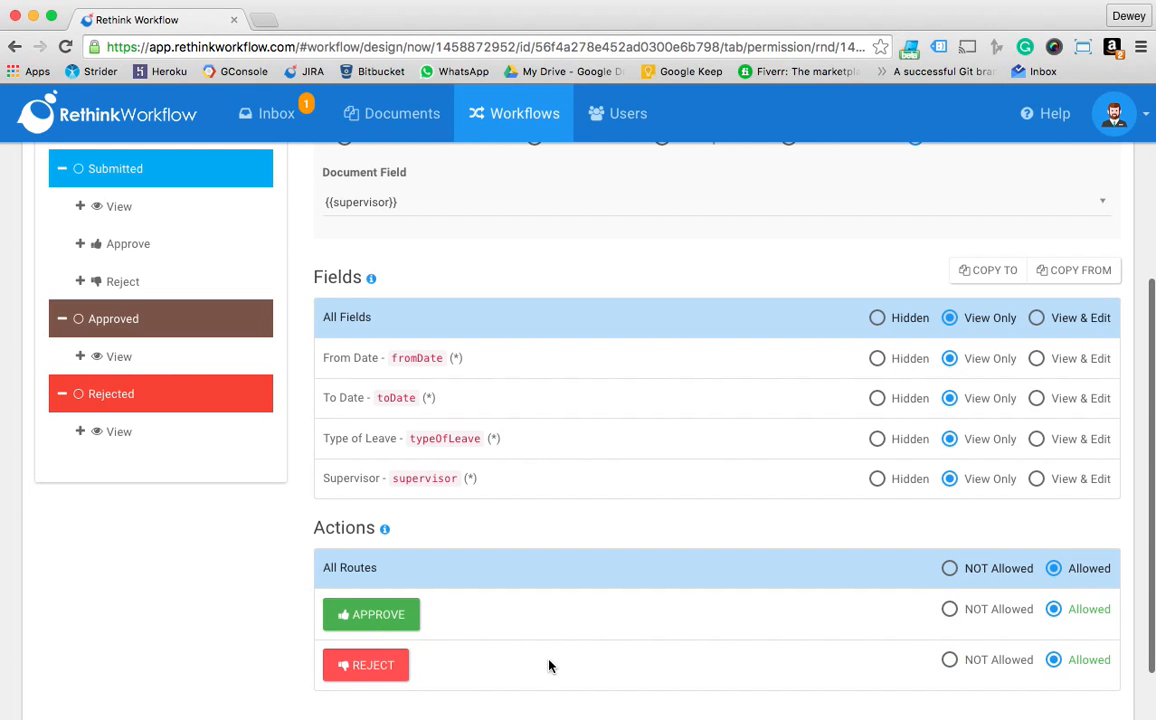
Set all fields to View Only for the {{supervisor}} viewer in the Approved state
{"action": "scroll", "coordinate": [467, 462], "scroll_direction": "up", "scroll_amount": 6}
{"action": "left_click", "coordinate": [439, 375]}
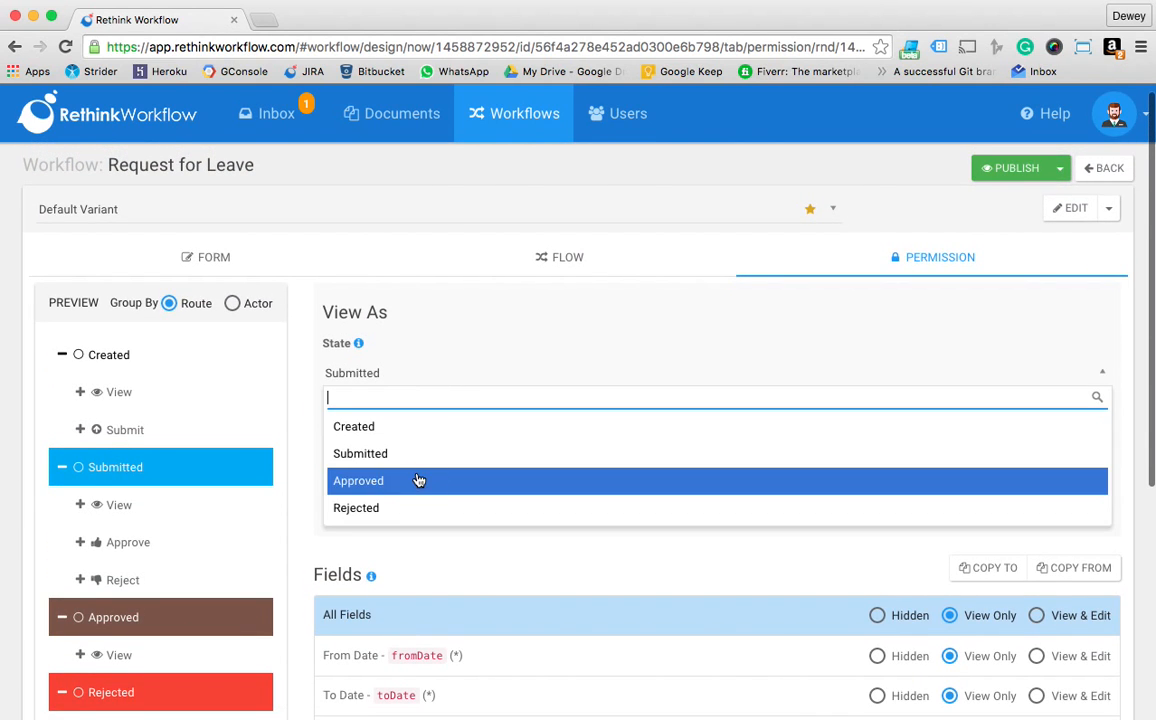
{"action": "left_click", "coordinate": [418, 481]}
{"action": "scroll", "coordinate": [880, 470], "scroll_direction": "down", "scroll_amount": 3}
{"action": "left_click", "coordinate": [975, 397]}
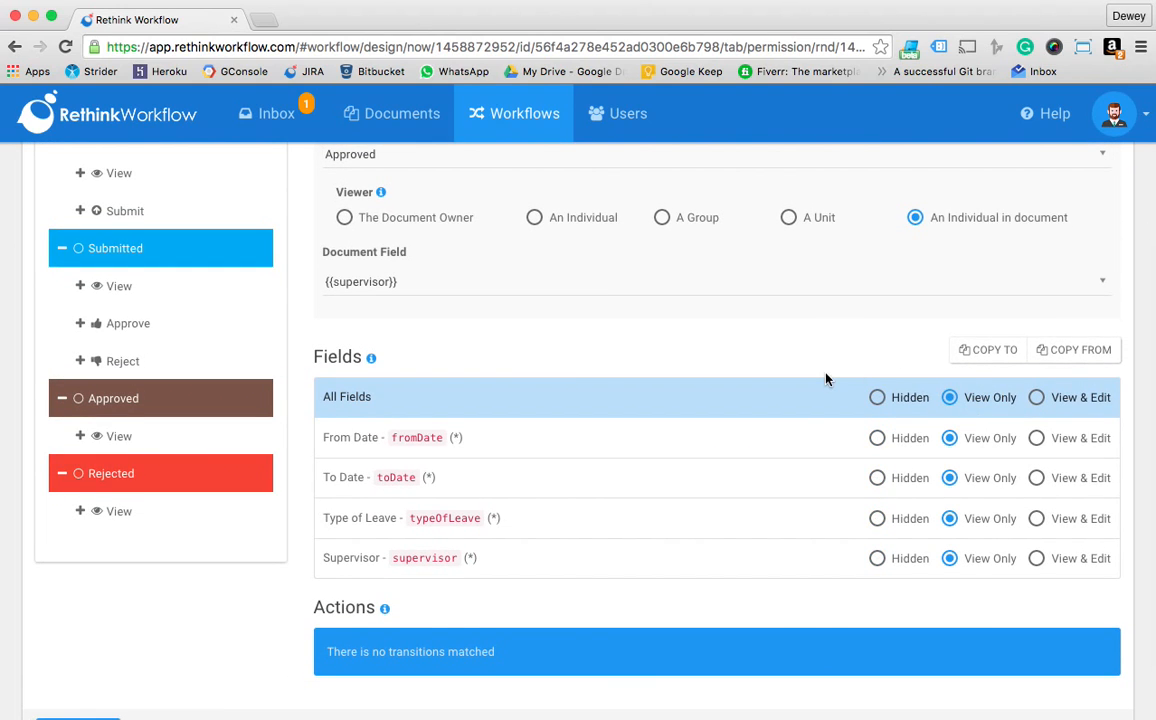
Set all fields to View Only for the {{supervisor}} viewer in the Rejected state
{"action": "left_click", "coordinate": [511, 155]}
{"action": "left_click", "coordinate": [428, 289]}
{"action": "left_click", "coordinate": [960, 397]}
{"action": "scroll", "coordinate": [626, 517], "scroll_direction": "up", "scroll_amount": 3}
{"action": "scroll", "coordinate": [663, 539], "scroll_direction": "down", "scroll_amount": 5}
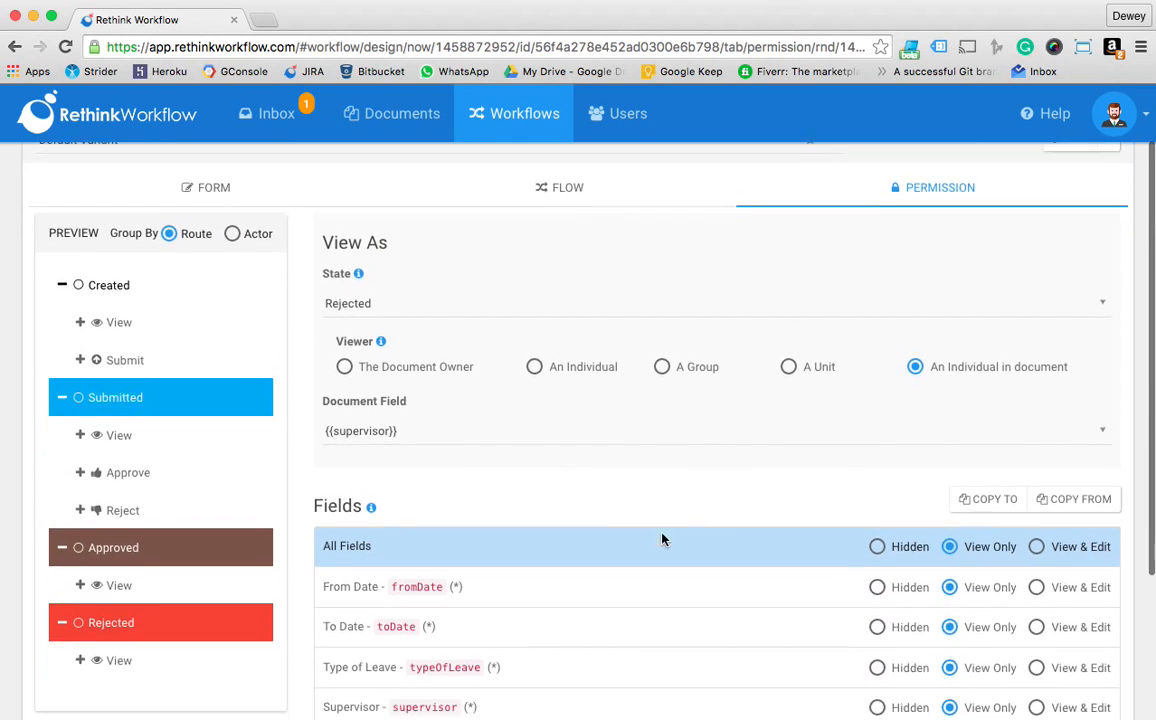
Save the Request for Leave workflow and publish it, confirming the publication
{"action": "left_click", "coordinate": [80, 676]}
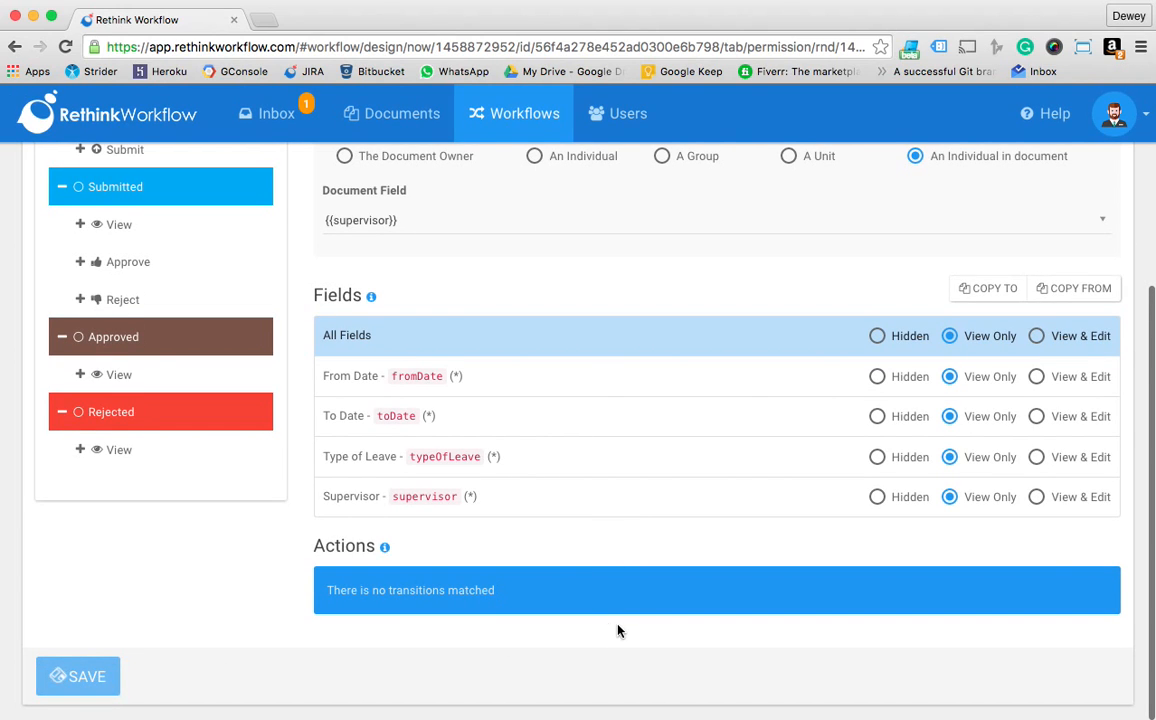
{"action": "scroll", "coordinate": [600, 580], "scroll_direction": "up", "scroll_amount": 5}
{"action": "left_click", "coordinate": [1012, 179]}
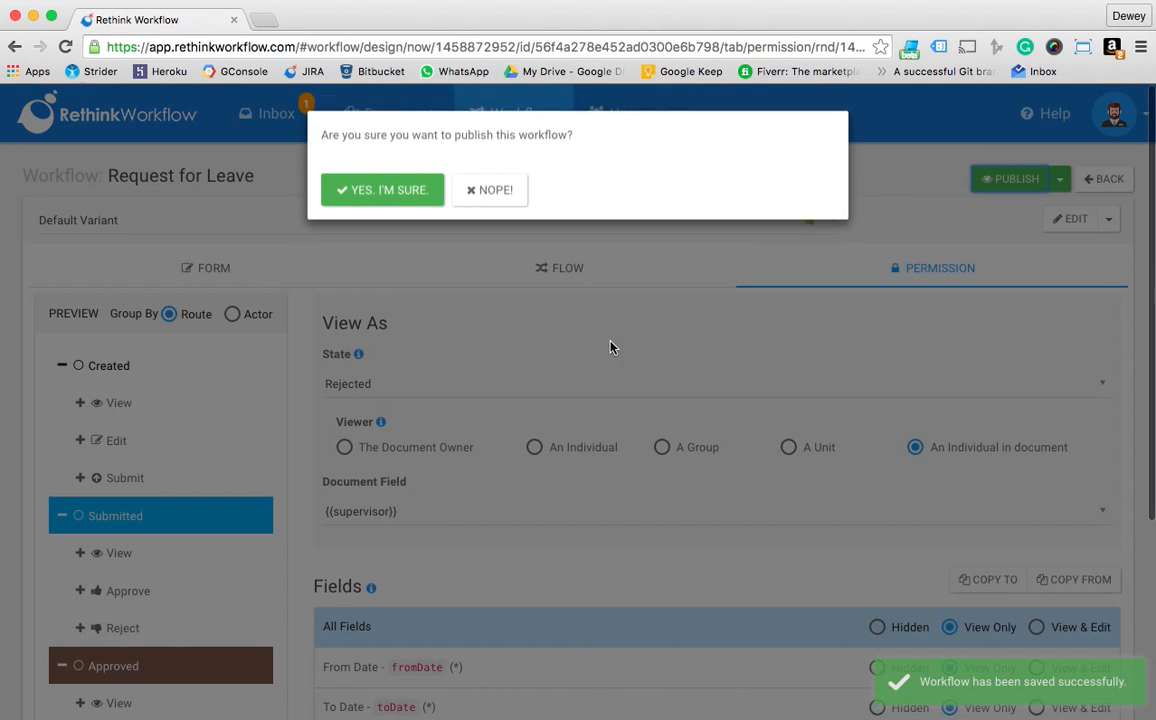
{"action": "left_click", "coordinate": [376, 196]}
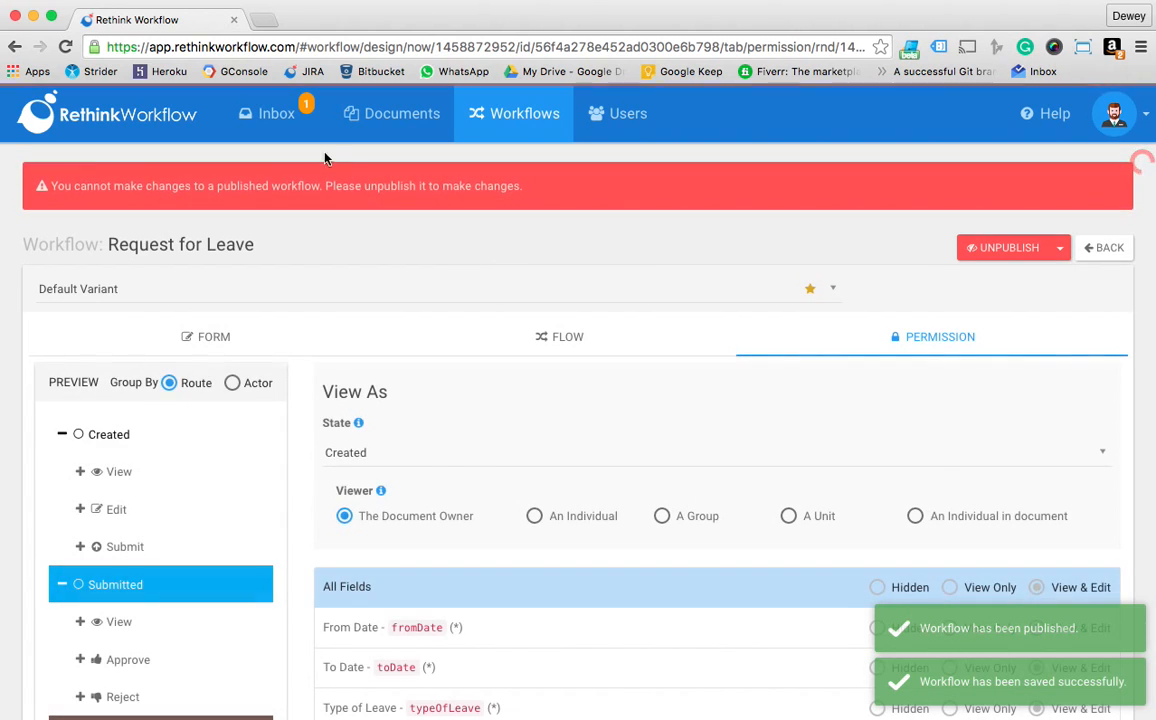
Go to the inbox and impersonate the employee who will request leave, finding the account by first name
{"action": "left_click", "coordinate": [276, 113]}
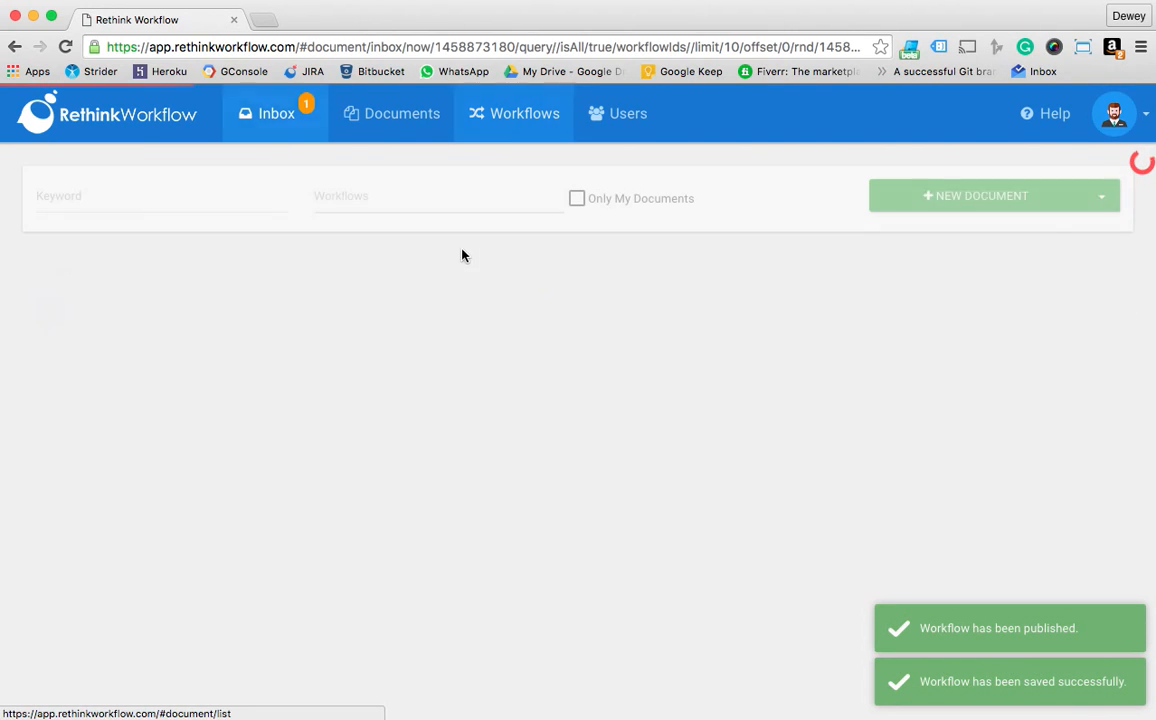
{"action": "left_click", "coordinate": [1113, 120]}
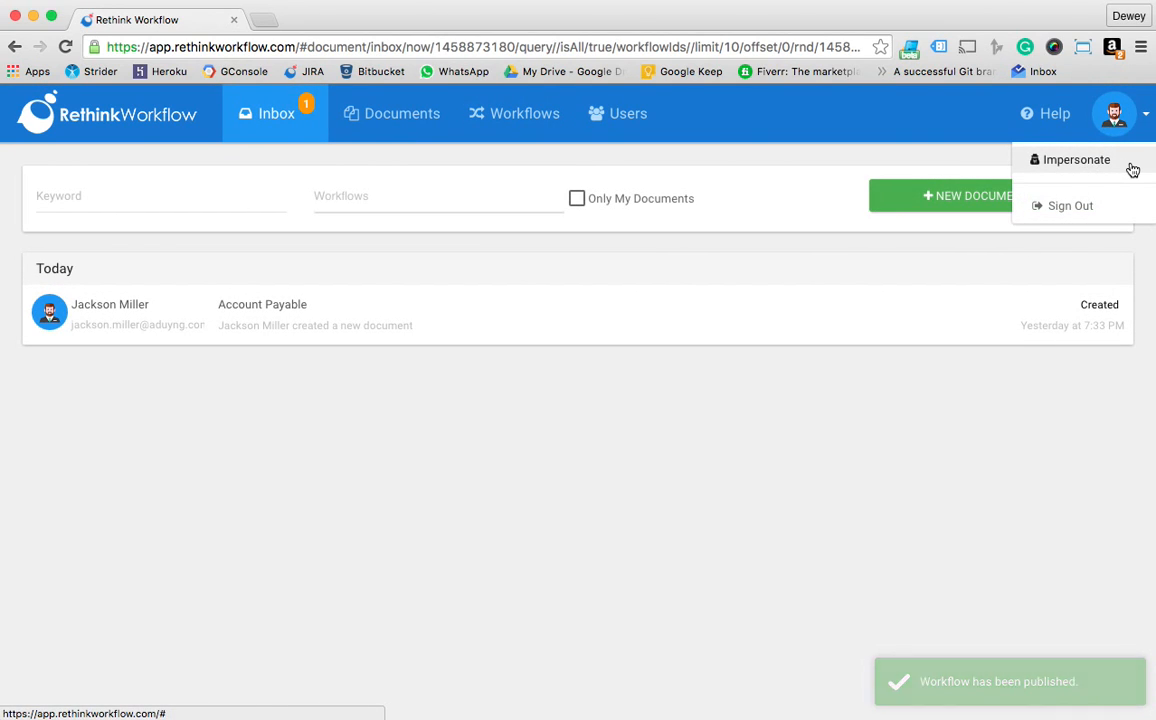
{"action": "left_click", "coordinate": [1125, 168]}
{"action": "left_click", "coordinate": [521, 177]}
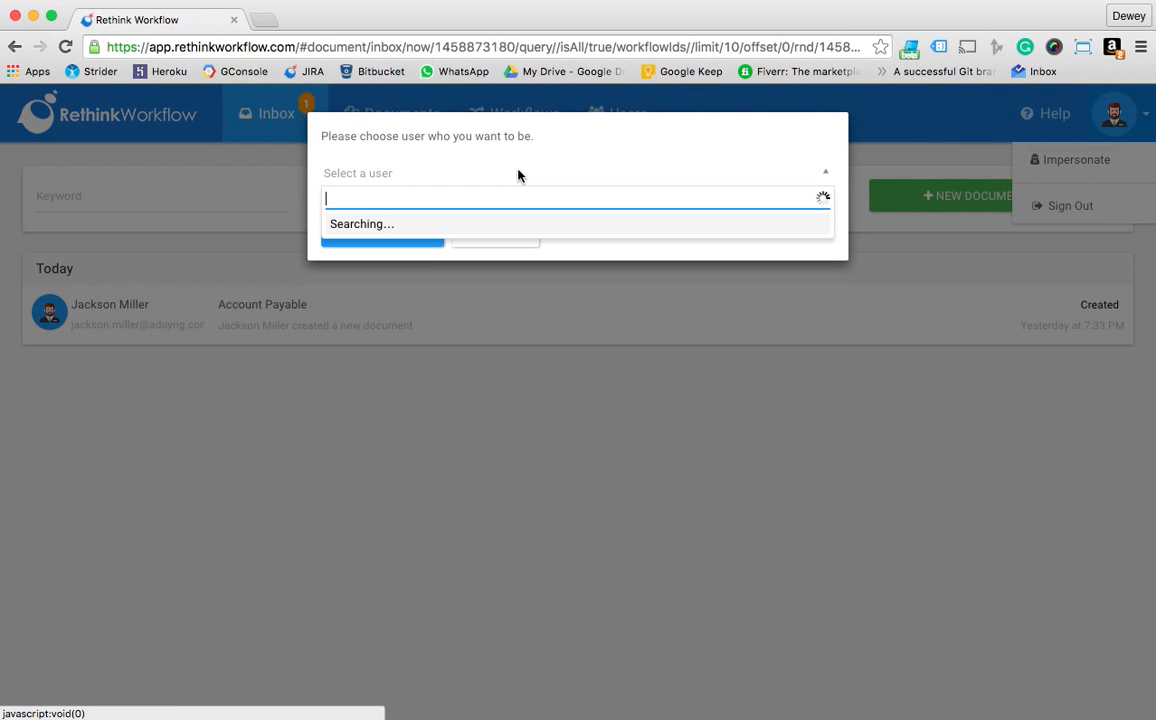
{"action": "type", "text": "jer"}
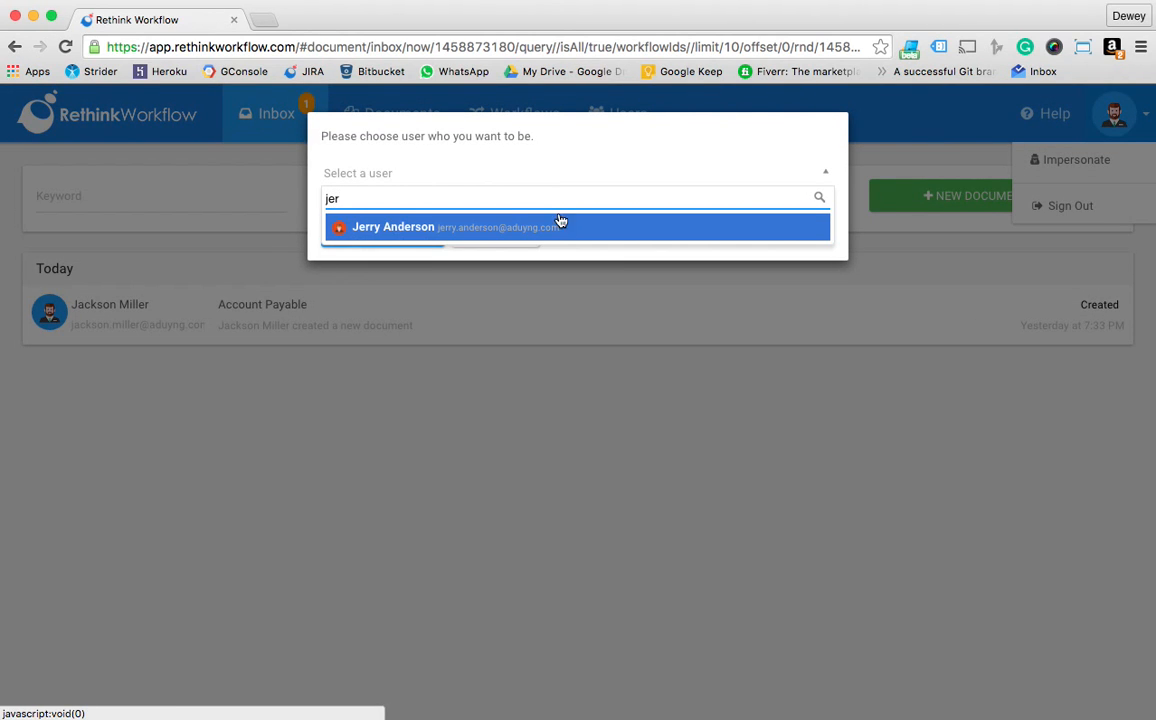
{"action": "left_click", "coordinate": [560, 226]}
{"action": "left_click", "coordinate": [392, 232]}
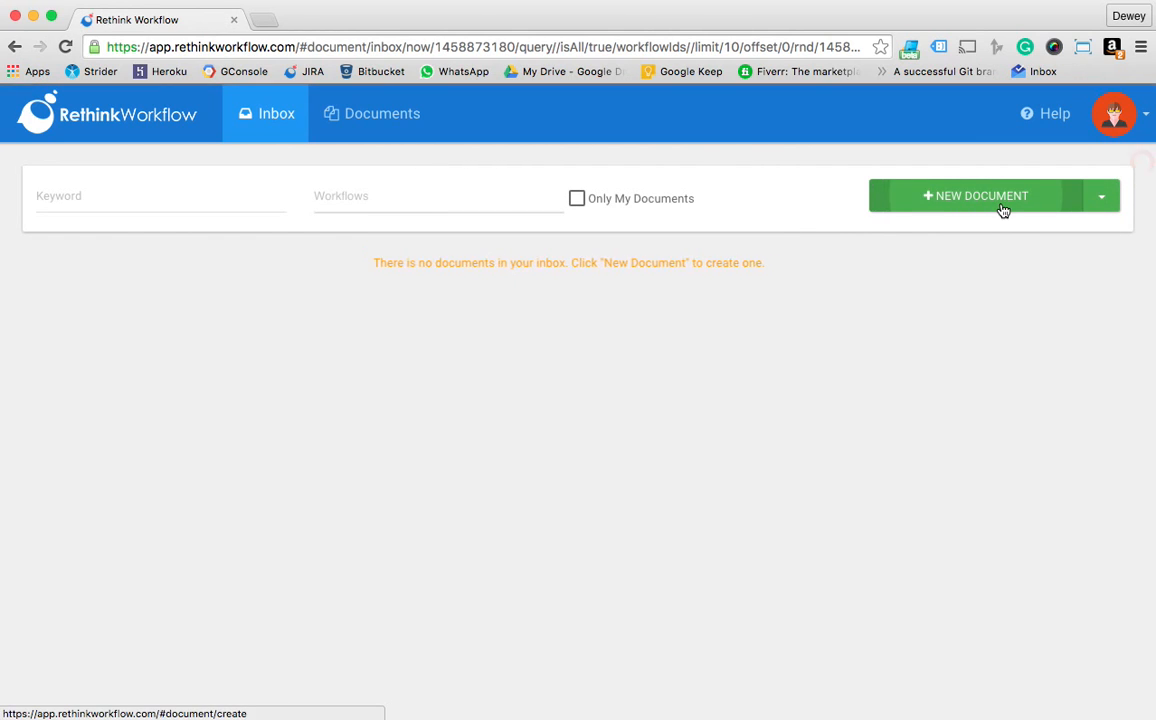
Create a new document from the Default Variant of the Request for Leave workflow
{"action": "left_click", "coordinate": [1001, 206]}
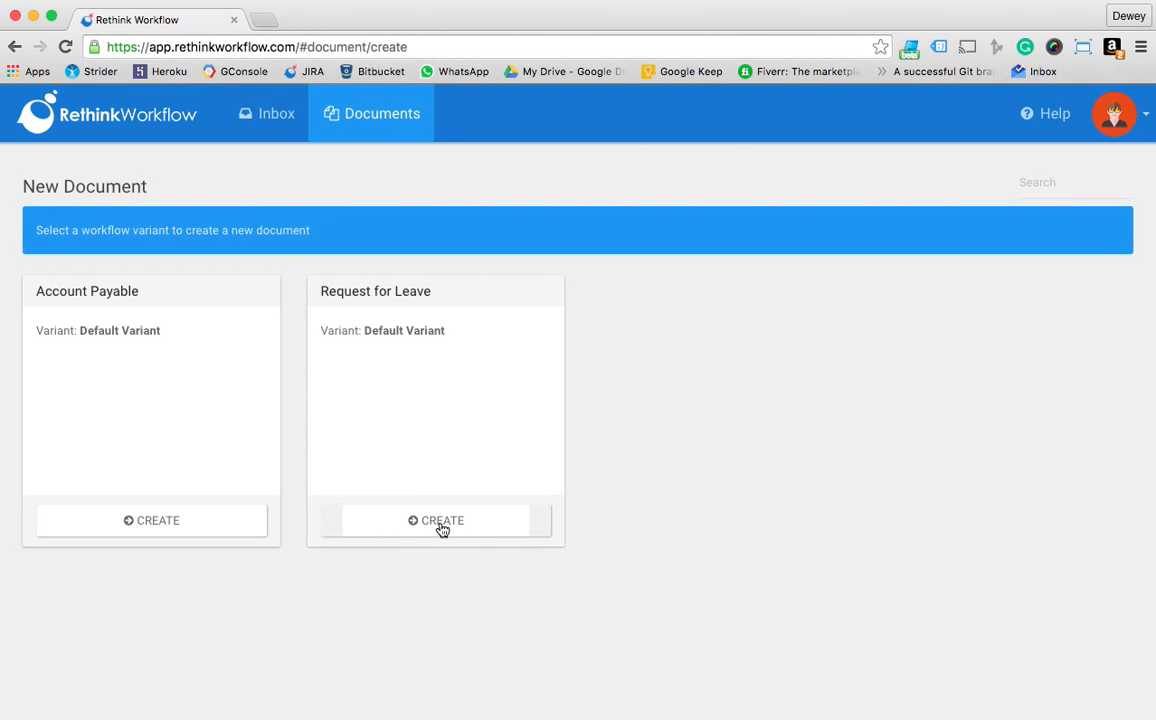
{"action": "left_click", "coordinate": [446, 527]}
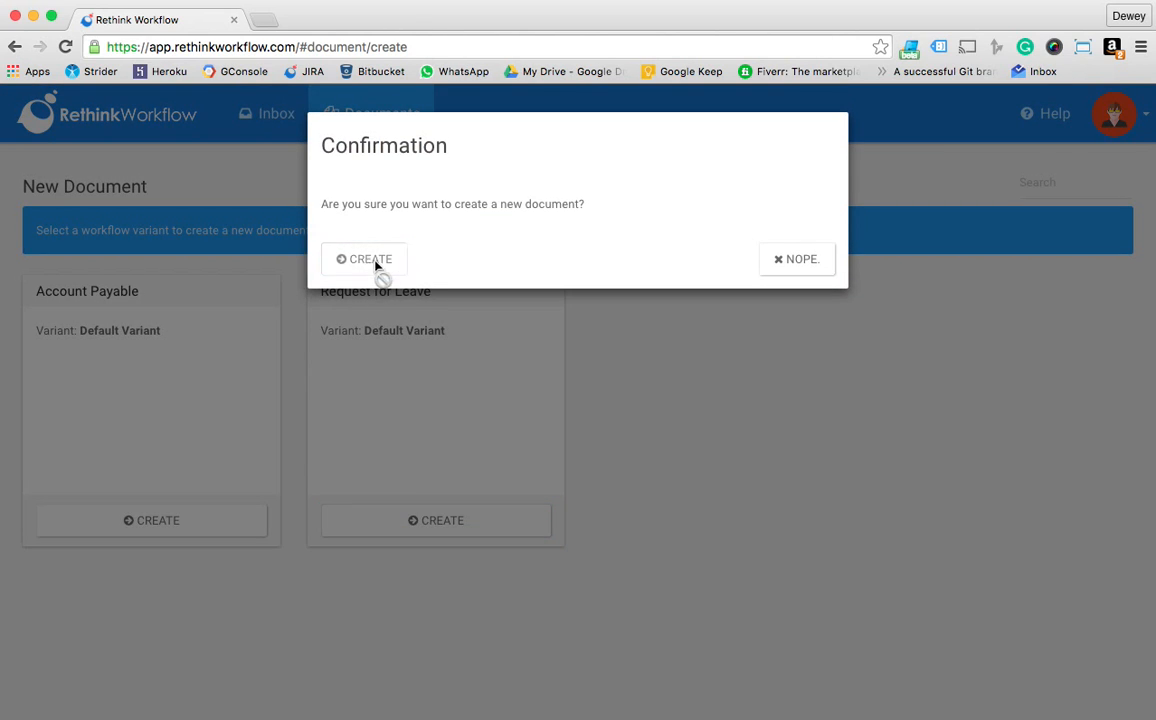
{"action": "left_click", "coordinate": [372, 266]}
Set the leave request's From Date to 03/28/2016 and its To Date to 03/29/2016
{"action": "left_click", "coordinate": [271, 410]}
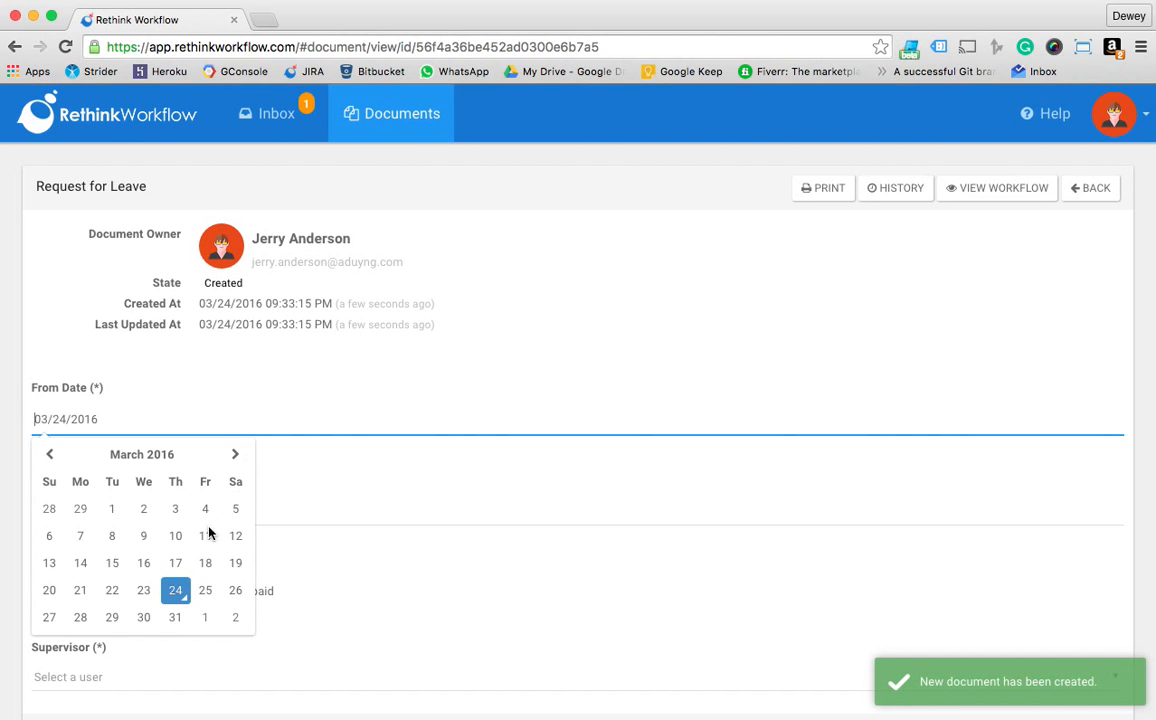
{"action": "left_click", "coordinate": [231, 590]}
{"action": "left_click", "coordinate": [244, 509]}
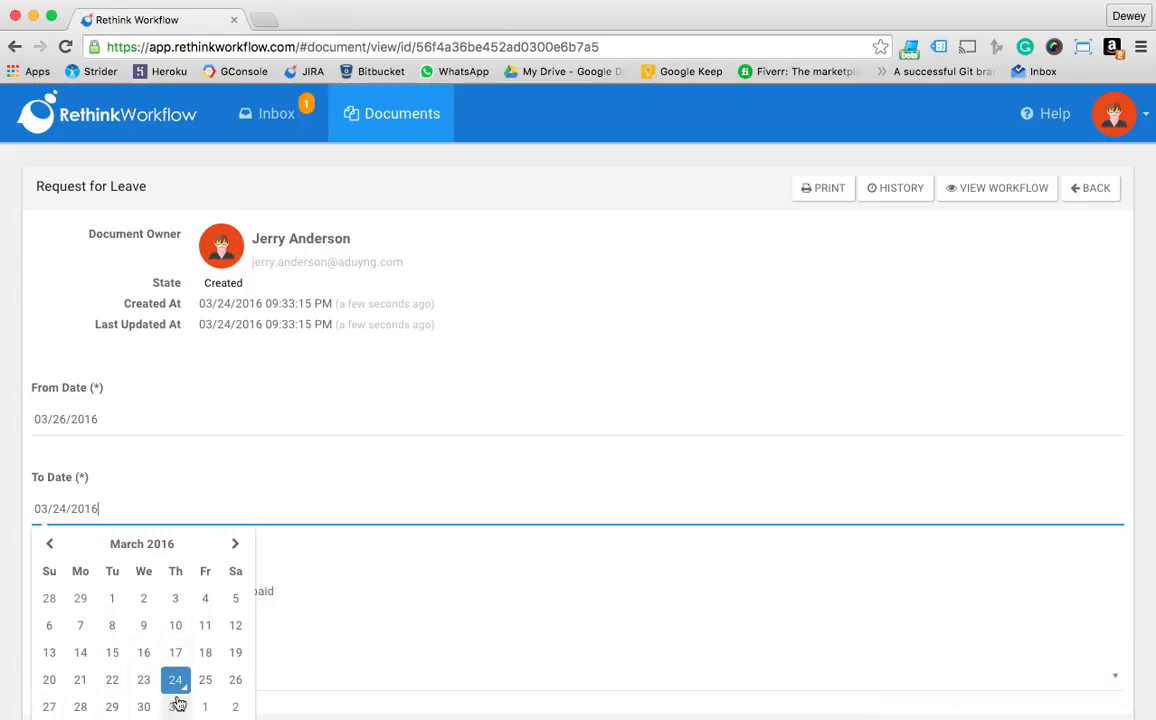
{"action": "left_click", "coordinate": [174, 422]}
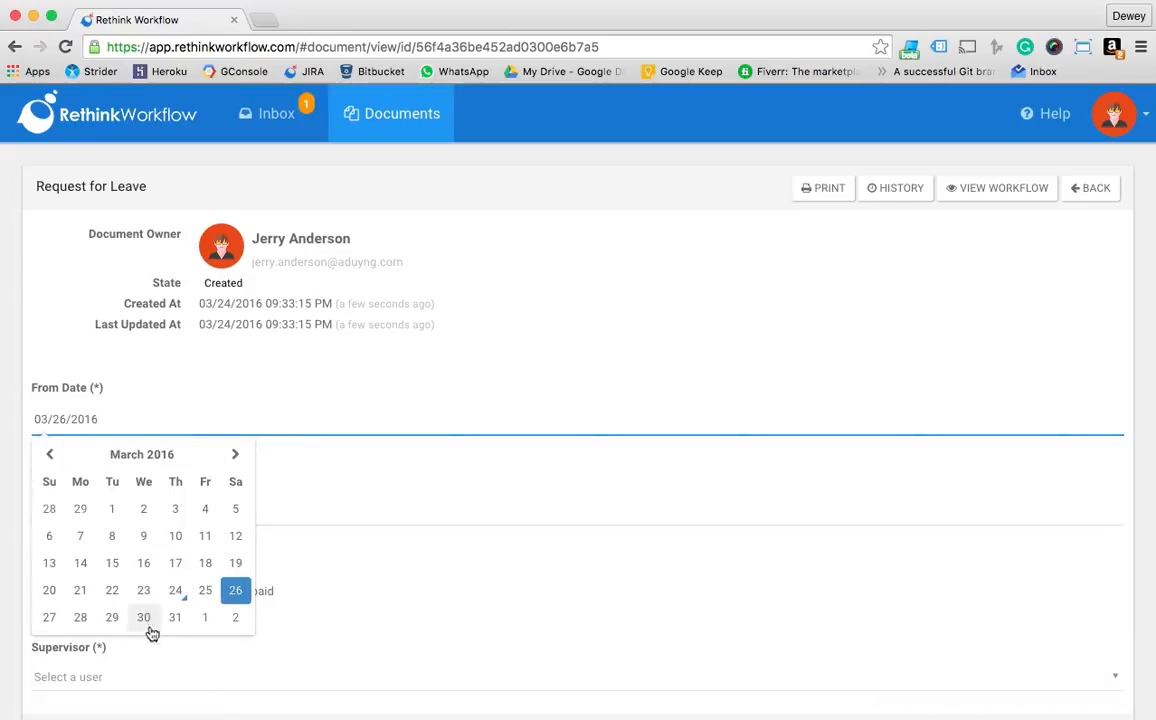
{"action": "left_click", "coordinate": [80, 617]}
{"action": "left_click", "coordinate": [243, 503]}
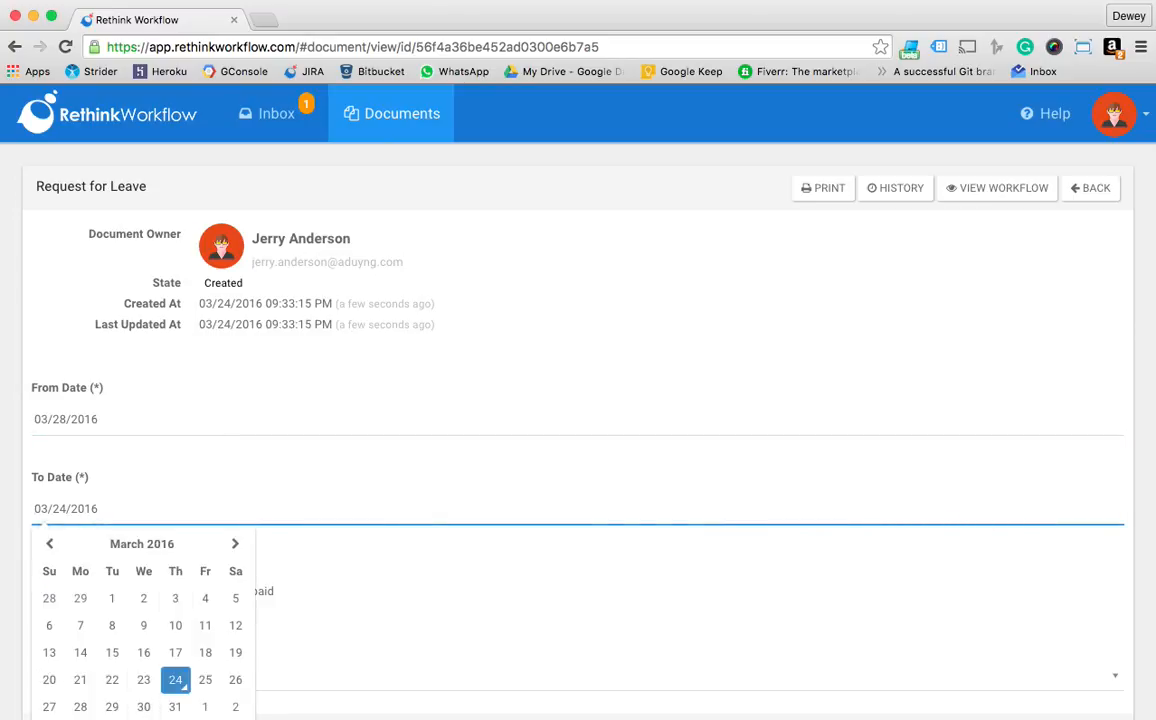
{"action": "left_click", "coordinate": [112, 707]}
Set the type of leave to Sick and choose the supervisor with the green avatar for the request
{"action": "scroll", "coordinate": [408, 614], "scroll_direction": "down", "scroll_amount": 2}
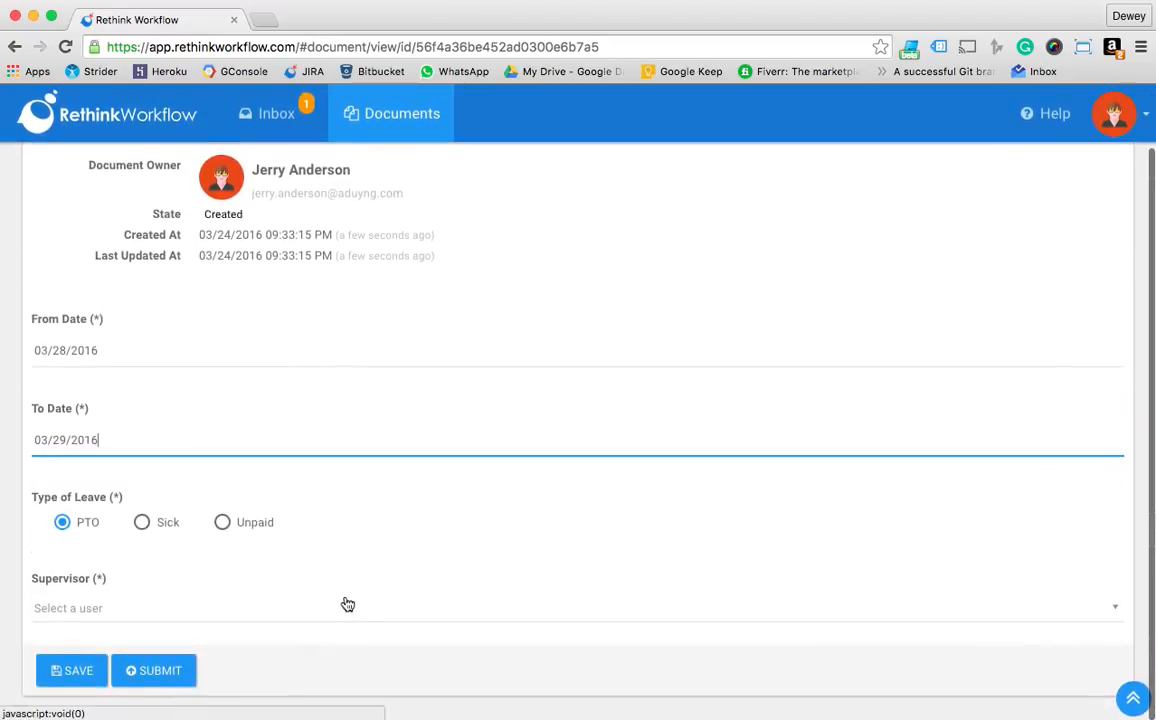
{"action": "left_click", "coordinate": [142, 522]}
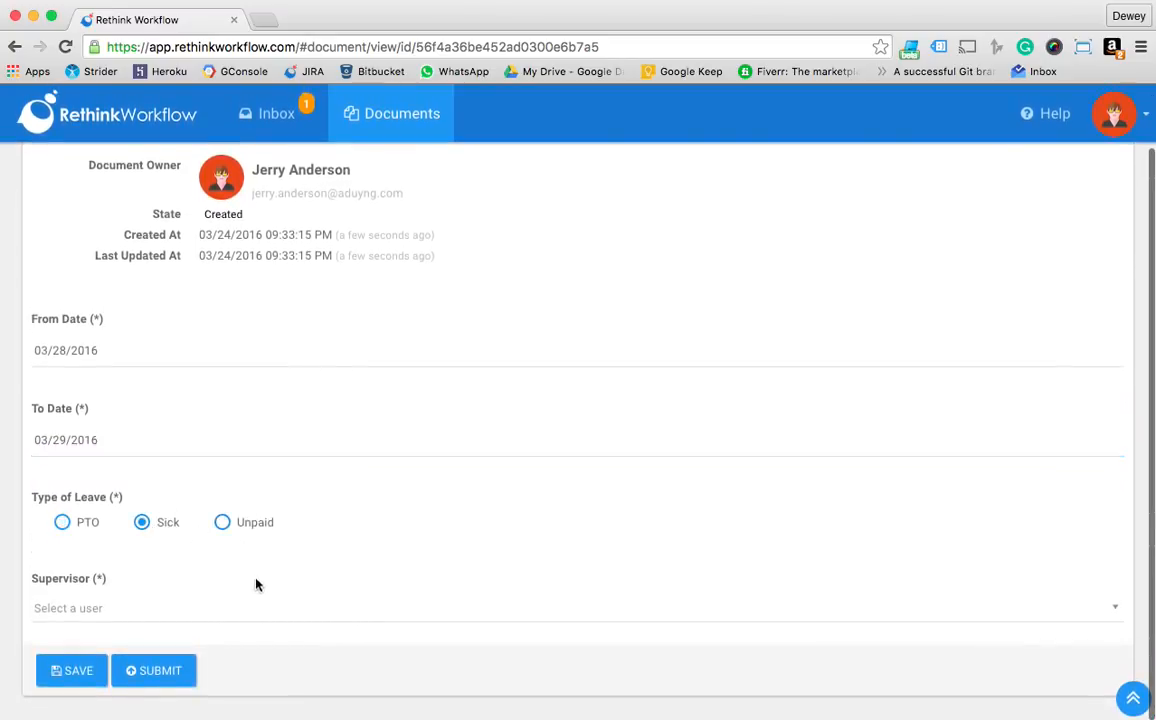
{"action": "left_click", "coordinate": [121, 609]}
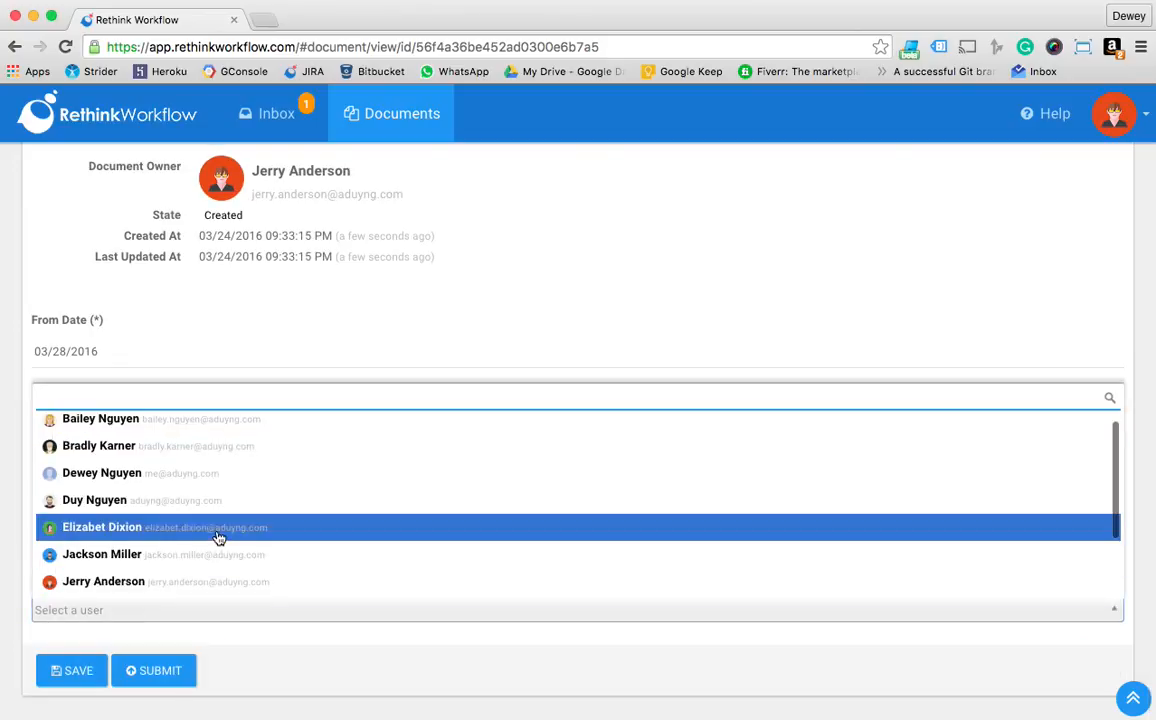
{"action": "left_click", "coordinate": [218, 538]}
Save the completed leave request and submit it, confirming the submission
{"action": "left_click", "coordinate": [85, 690]}
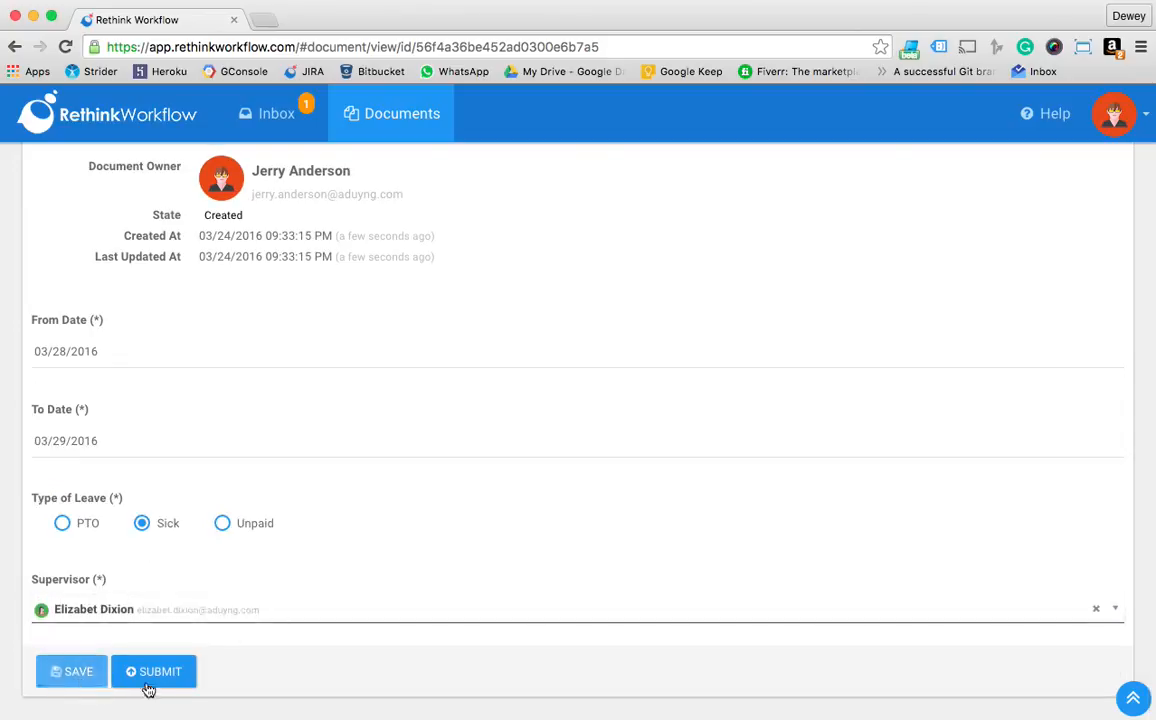
{"action": "left_click", "coordinate": [150, 674]}
{"action": "left_click", "coordinate": [390, 267]}
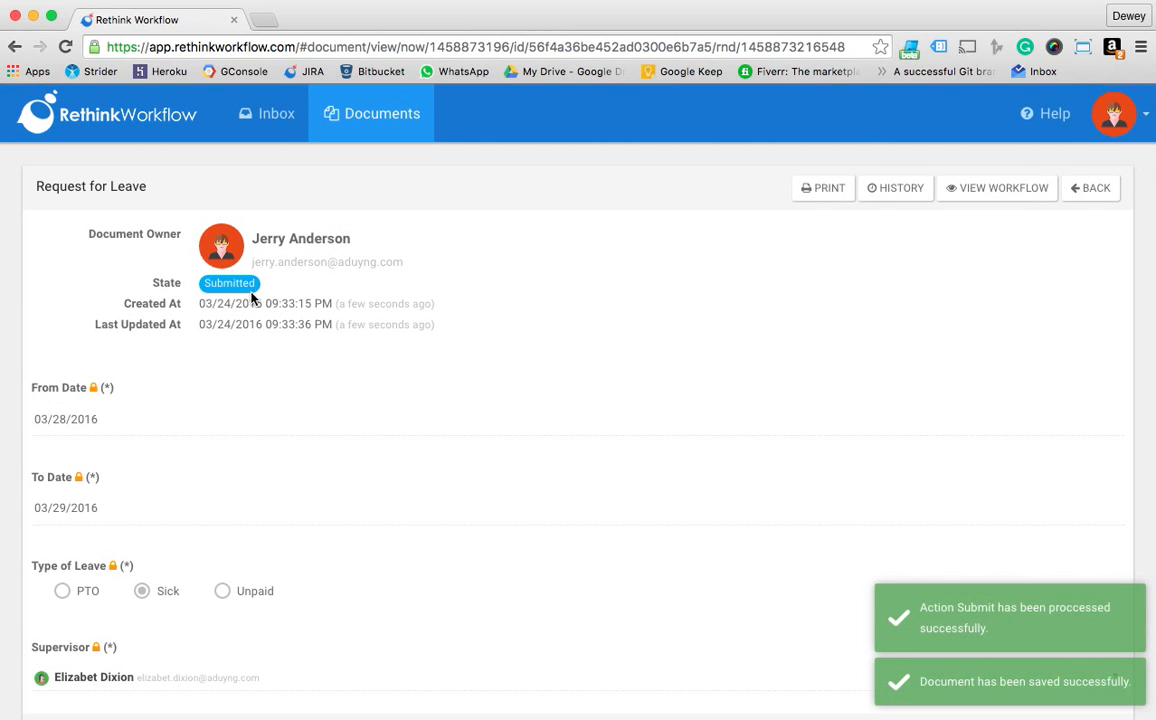
Review the submitted leave request and switch back from the impersonated employee to the original account
{"action": "scroll", "coordinate": [366, 310], "scroll_direction": "down", "scroll_amount": 1}
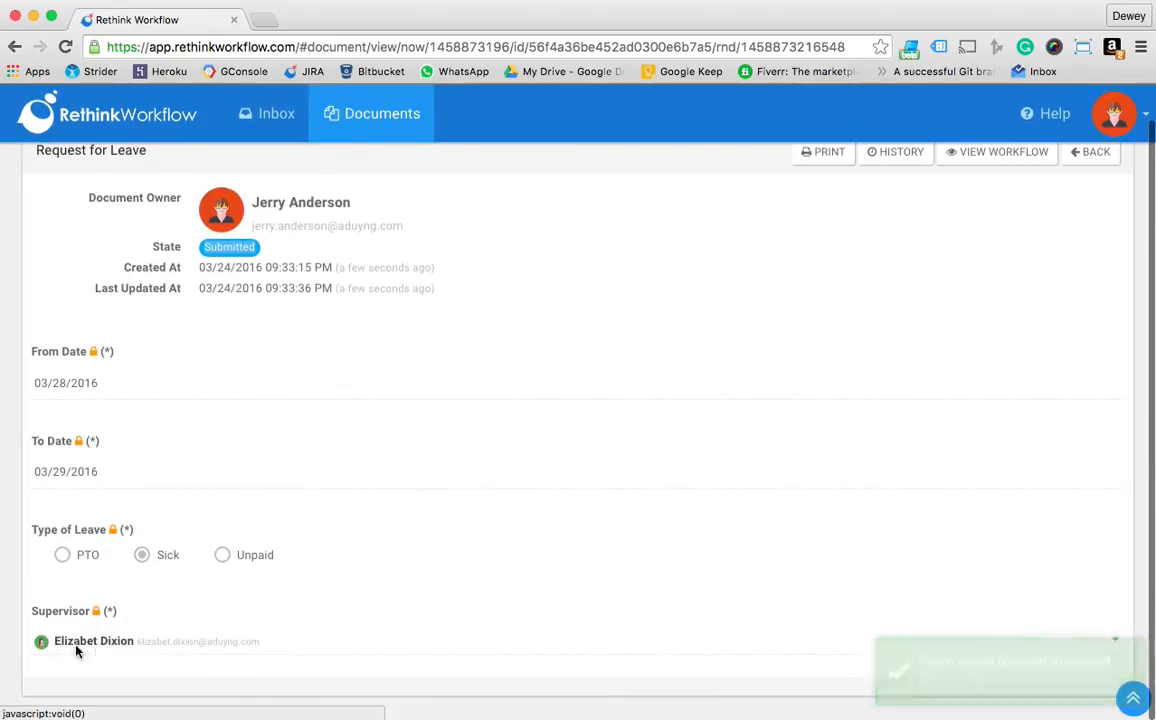
{"action": "left_click", "coordinate": [1114, 113]}
{"action": "left_click", "coordinate": [1080, 161]}
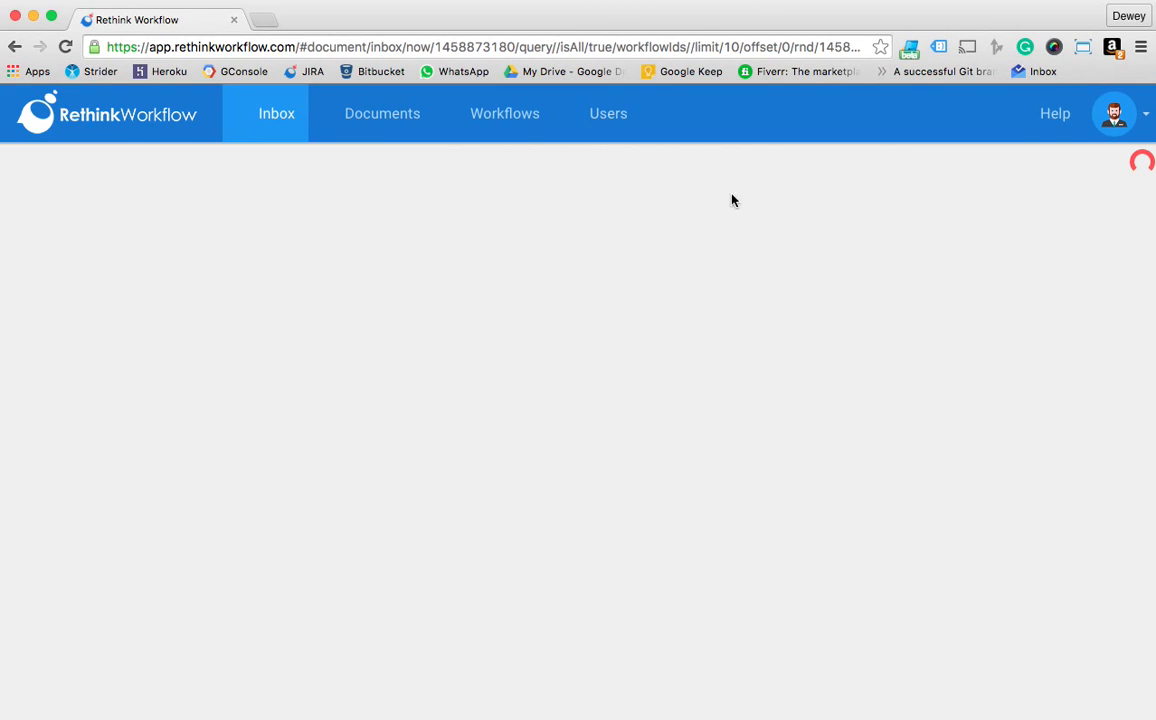
Impersonate the user chosen as the leave request's supervisor
{"action": "left_click", "coordinate": [1114, 113]}
{"action": "left_click", "coordinate": [1078, 160]}
{"action": "left_click", "coordinate": [421, 175]}
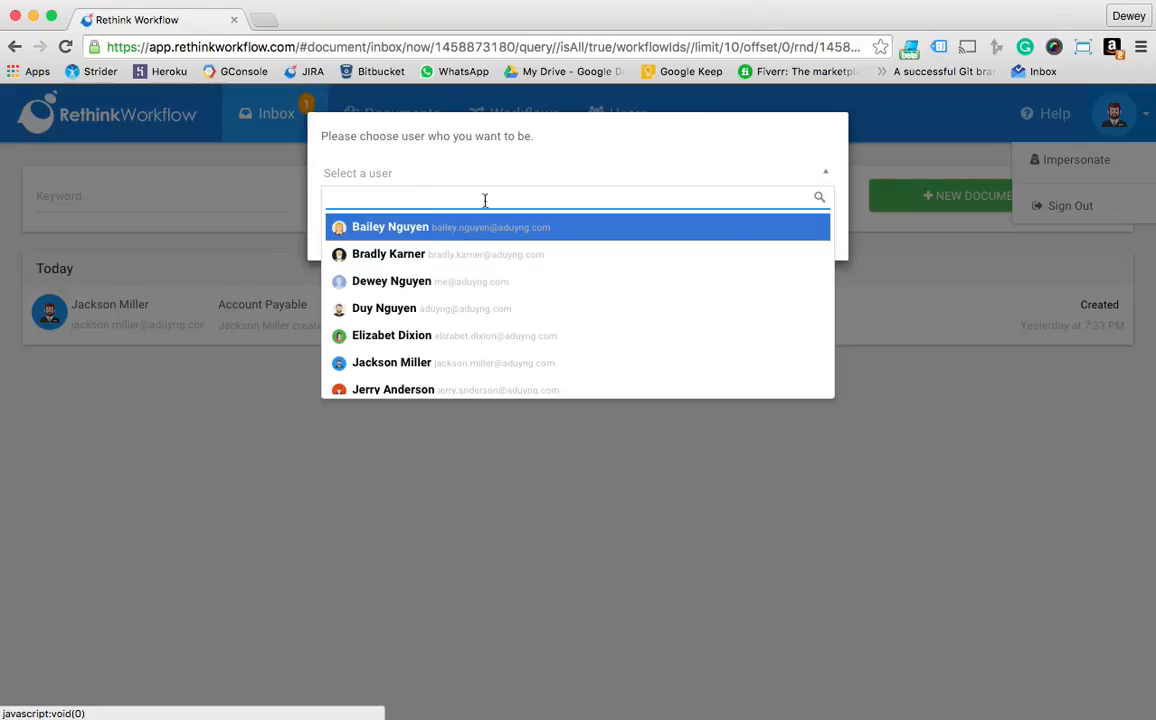
{"action": "left_click", "coordinate": [458, 338]}
{"action": "left_click", "coordinate": [361, 240]}
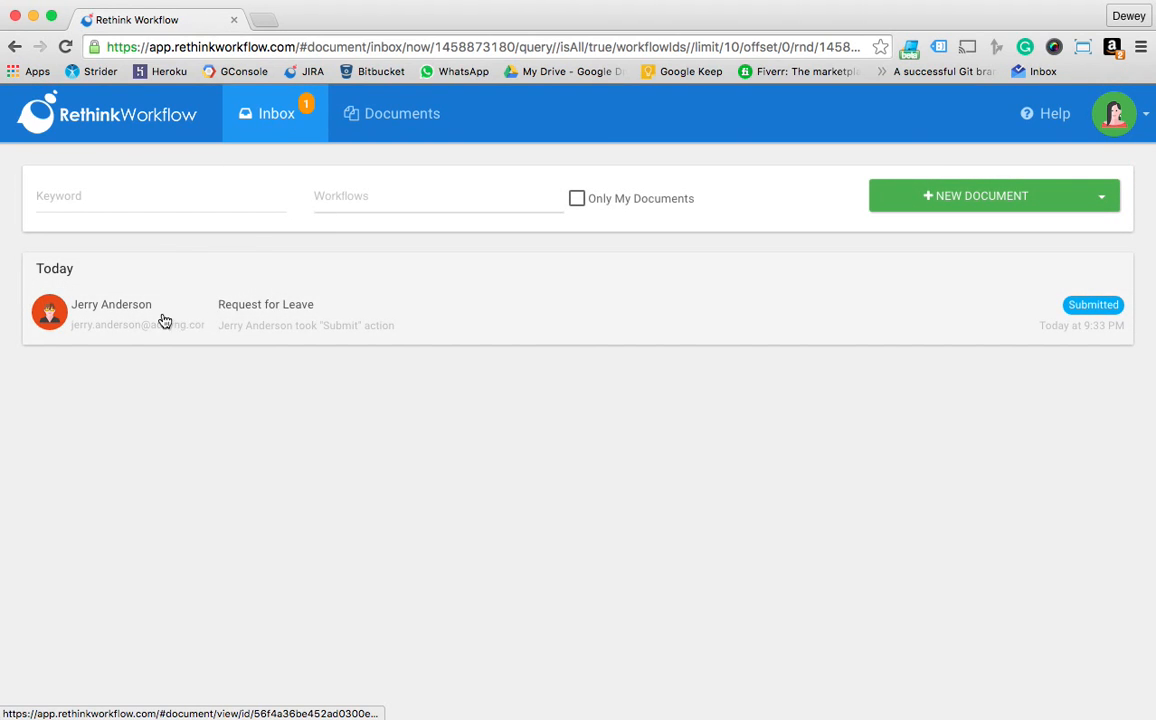
Open the submitted Request for Leave from the supervisor's inbox and approve it, confirming the action
{"action": "left_click", "coordinate": [474, 332]}
{"action": "scroll", "coordinate": [614, 318], "scroll_direction": "down", "scroll_amount": 1}
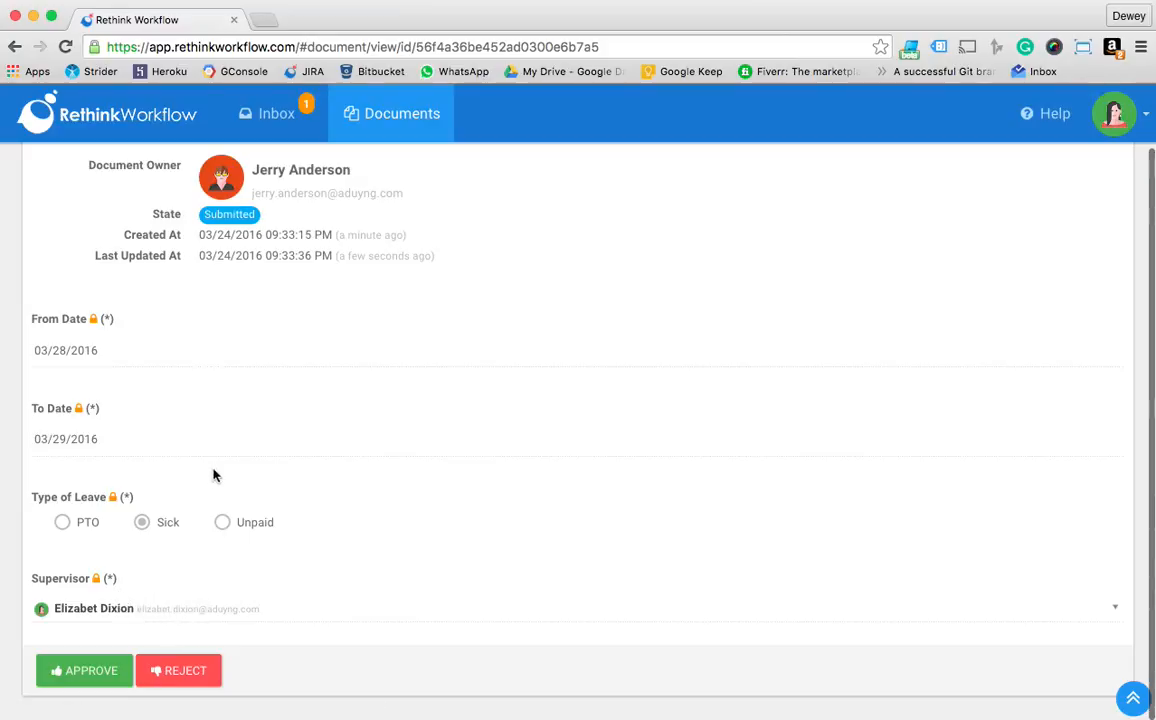
{"action": "left_click", "coordinate": [90, 671]}
{"action": "left_click", "coordinate": [384, 266]}
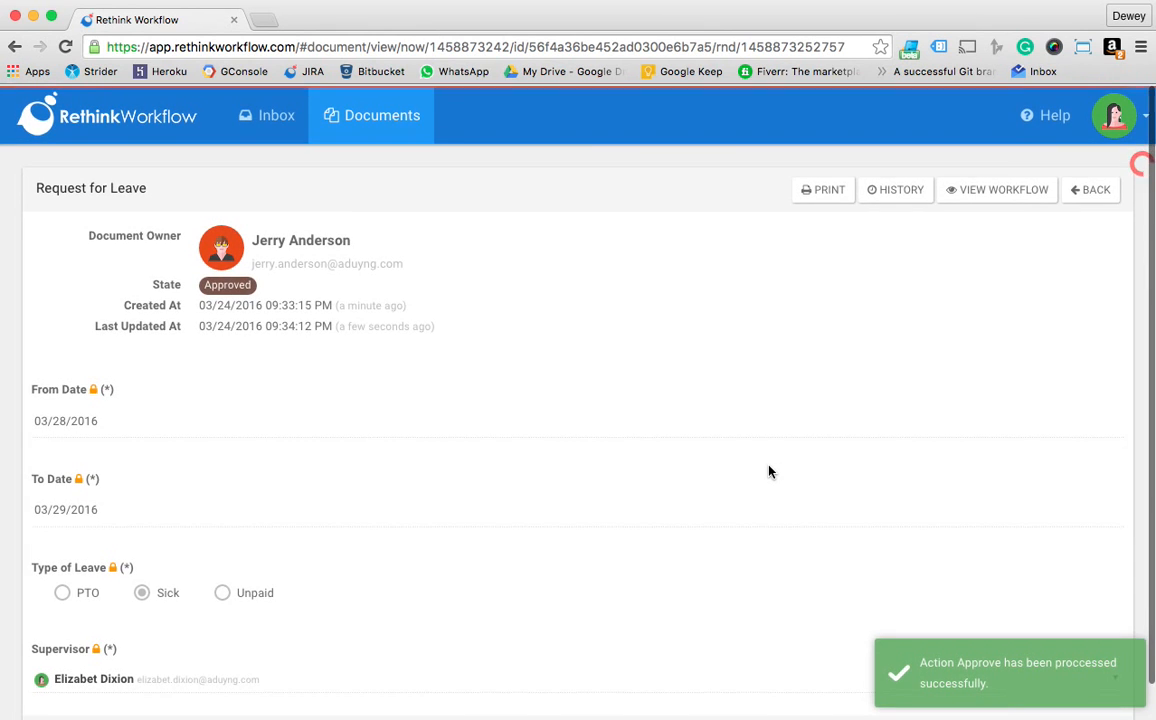